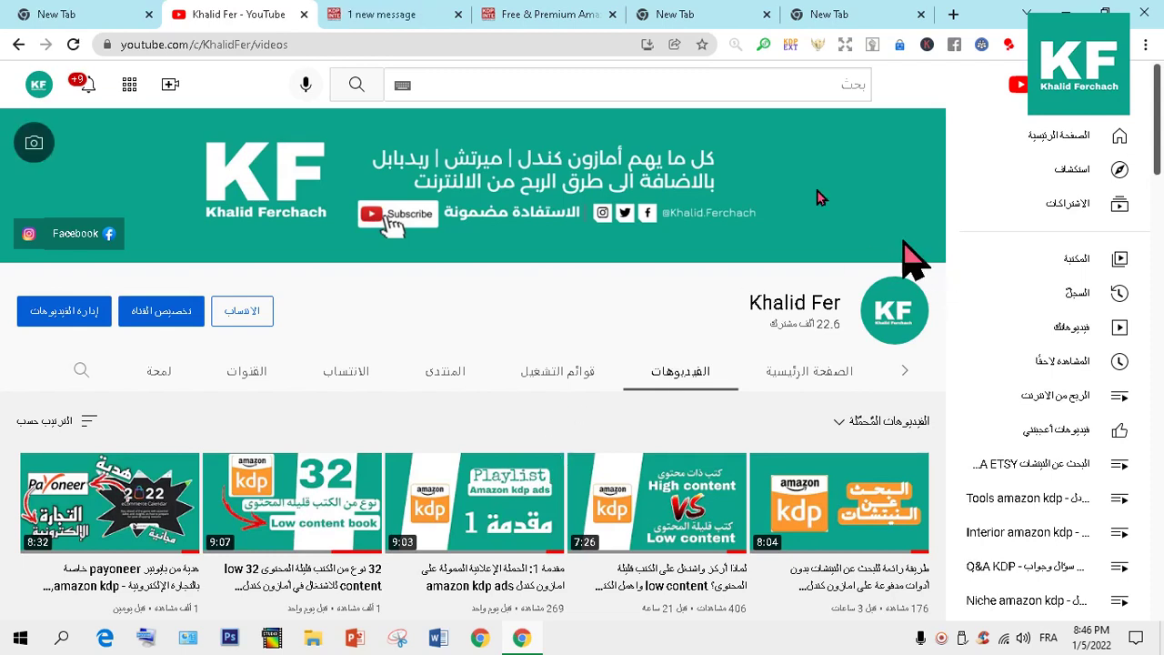
# Step: Switch from the YouTube channel's videos to the KDP Interior Terms of use tab
pyautogui.click(356, 14)
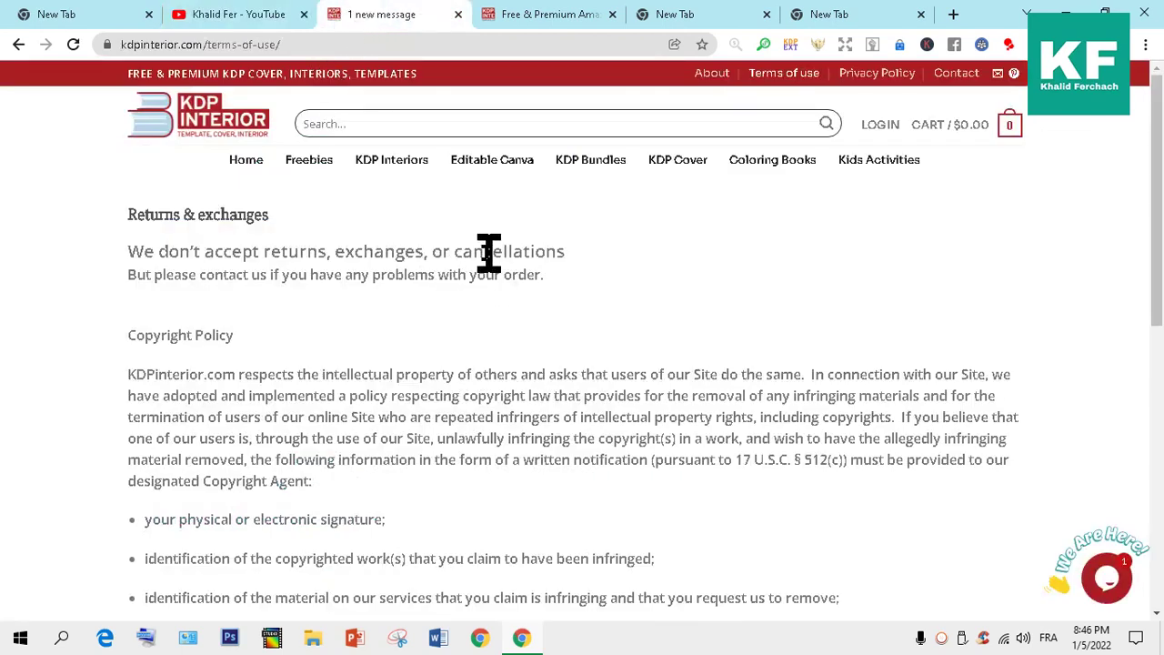
# Step: Visit the KDP Interiors listing, dismiss its login popup, and go back to the Terms of use tab
pyautogui.click(523, 16)
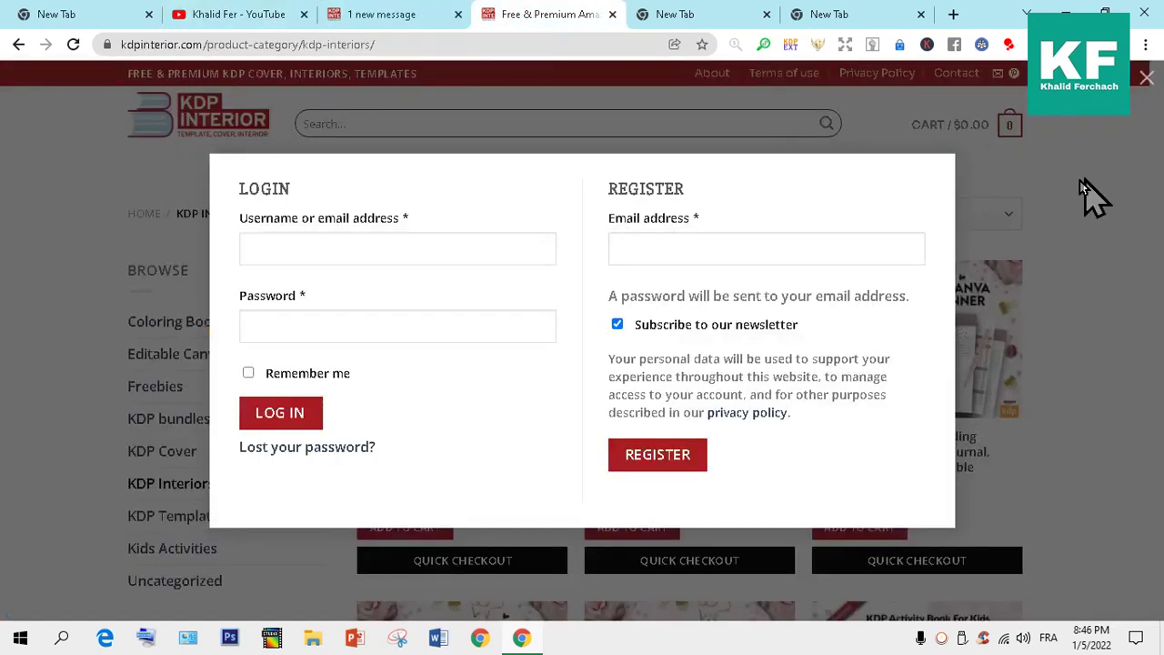
pyautogui.click(408, 109)
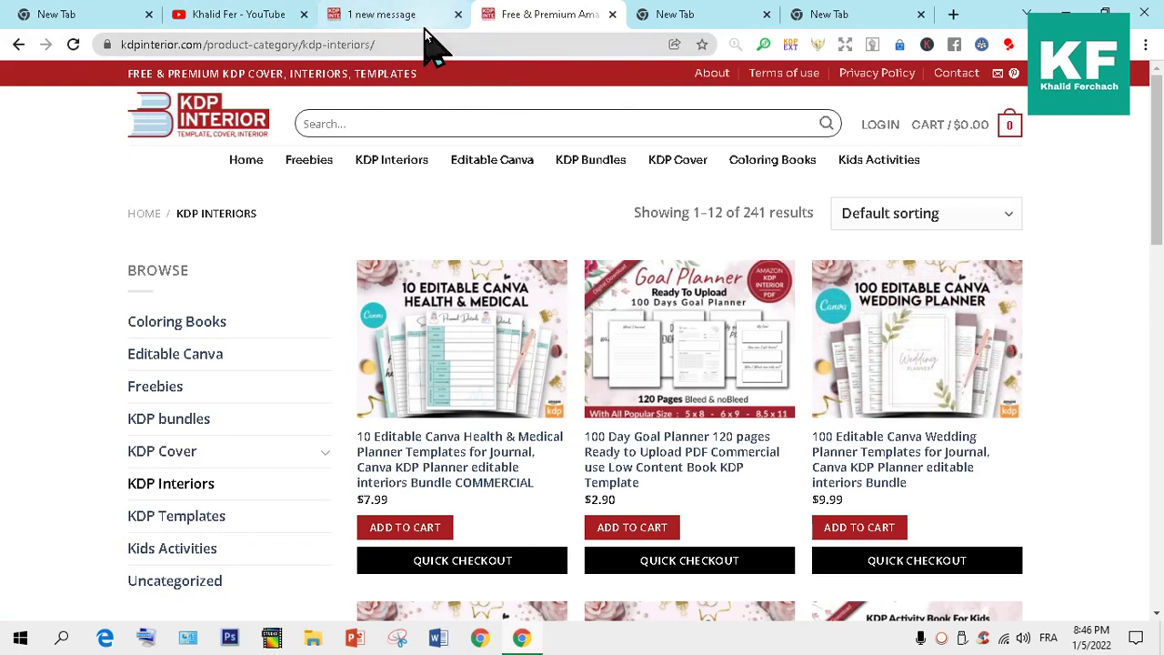
pyautogui.click(337, 19)
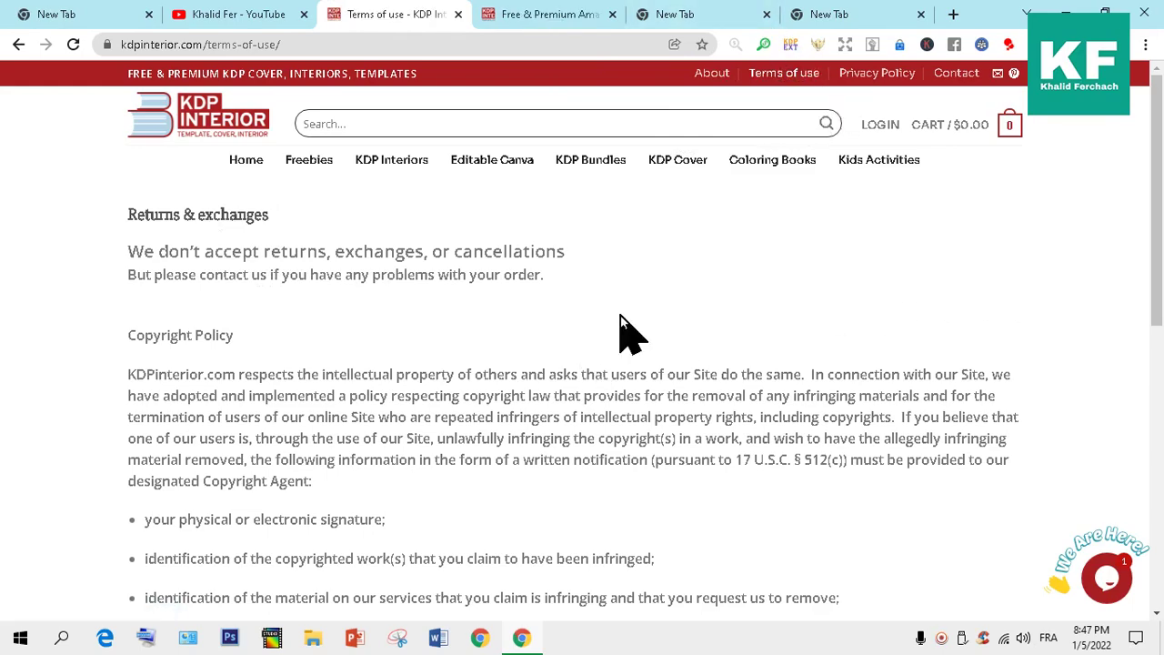
pyautogui.scroll(-3, 330, 380)
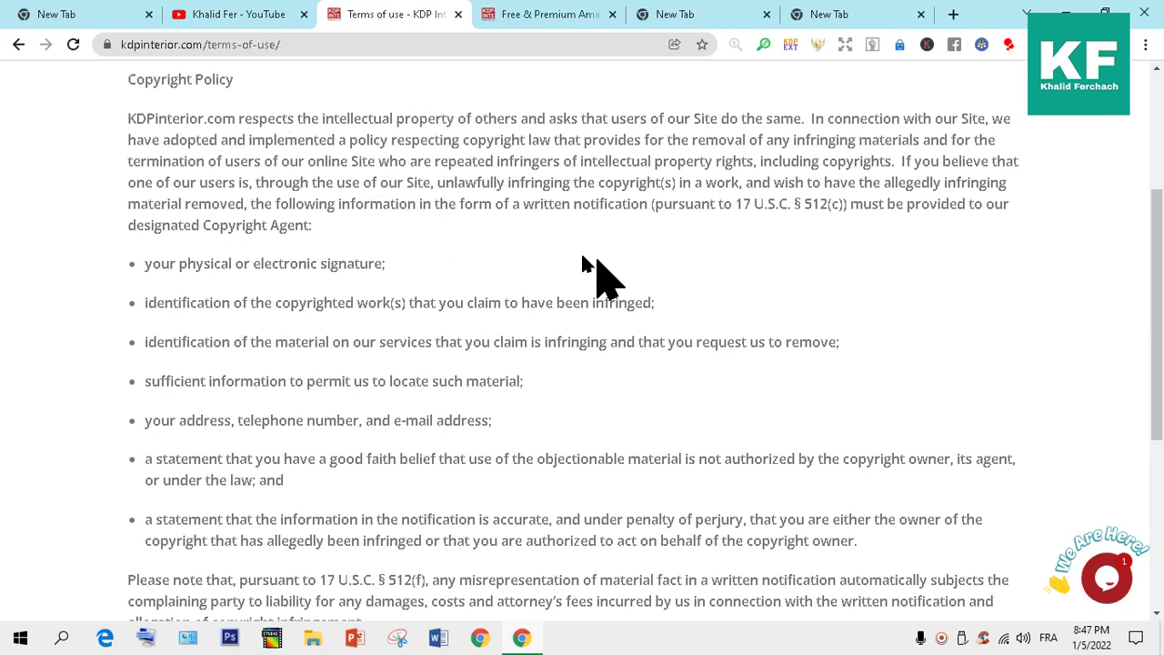
pyautogui.moveTo(145, 263)
pyautogui.mouseDown()
pyautogui.moveTo(263, 263)
pyautogui.moveTo(228, 291)
pyautogui.moveTo(277, 285)
pyautogui.moveTo(315, 301)
pyautogui.mouseUp()
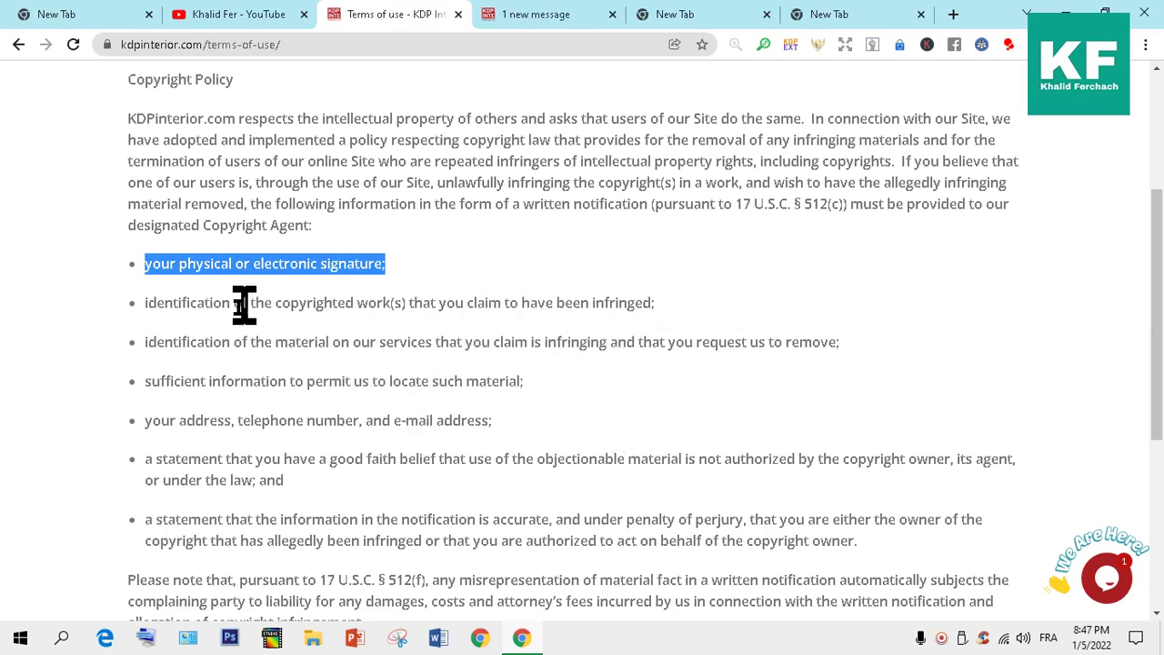
pyautogui.scroll(3, 460, 409)
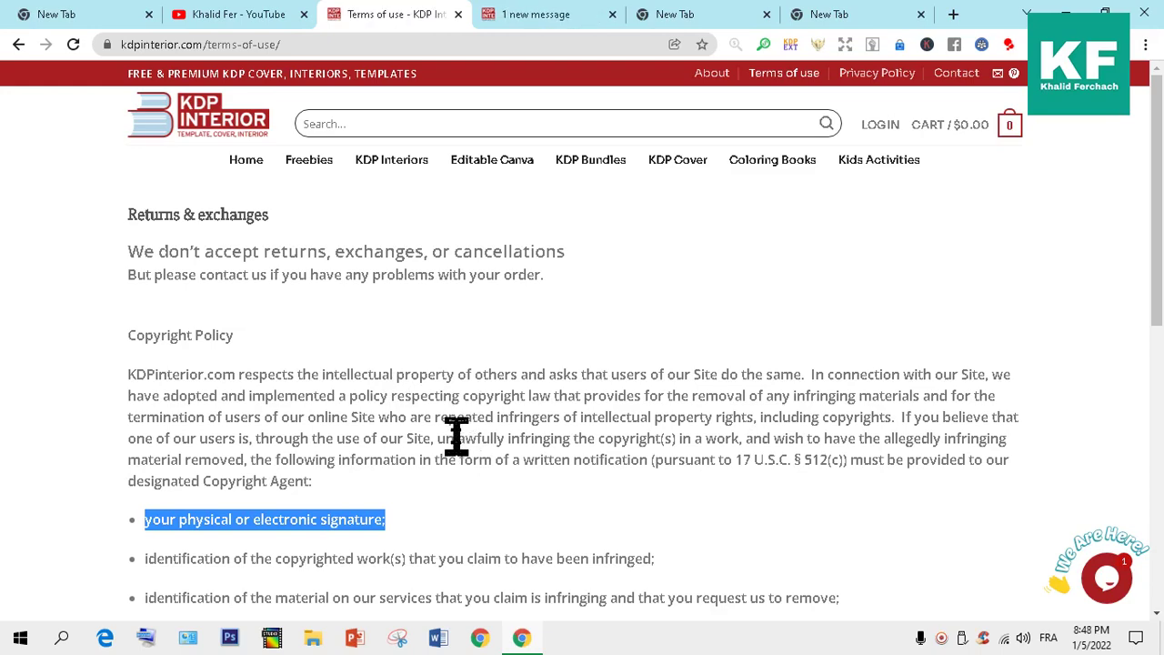
pyautogui.scroll(-5, 558, 428)
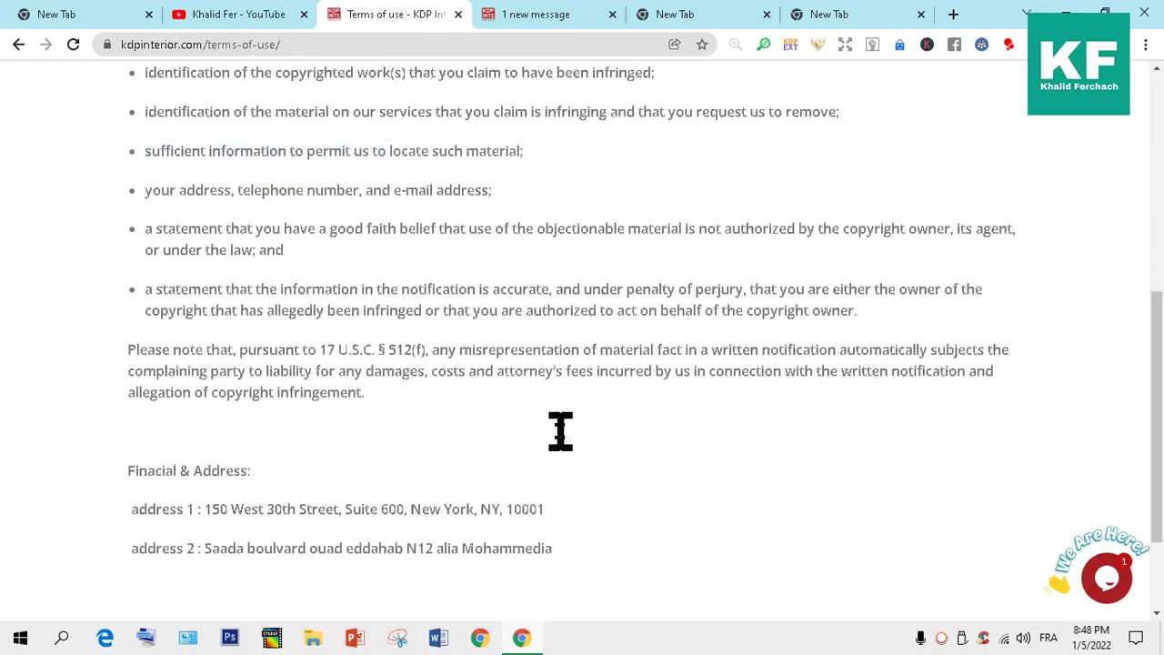
pyautogui.scroll(-2, 572, 446)
pyautogui.scroll(3, 559, 446)
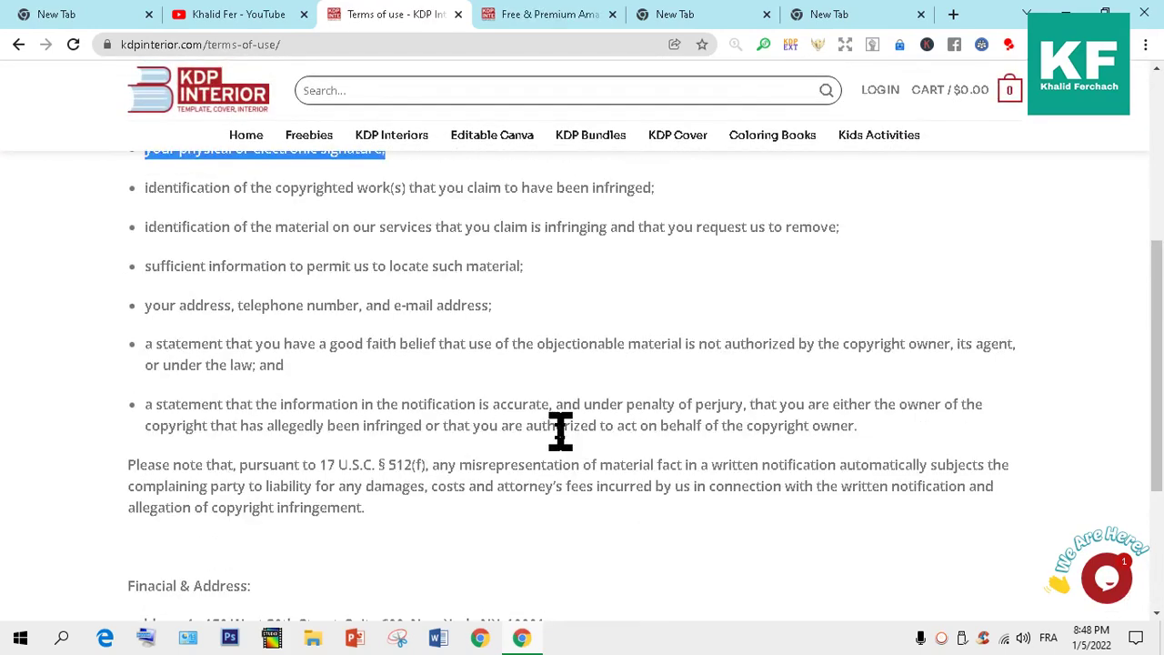
pyautogui.scroll(4, 560, 428)
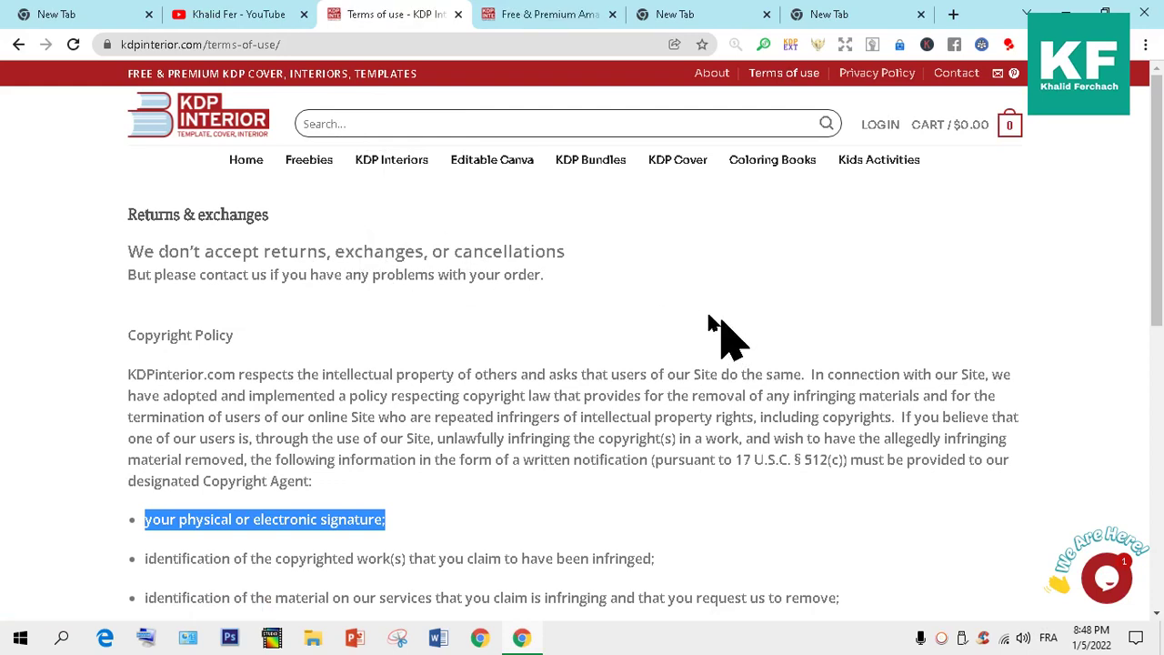
pyautogui.click(400, 160)
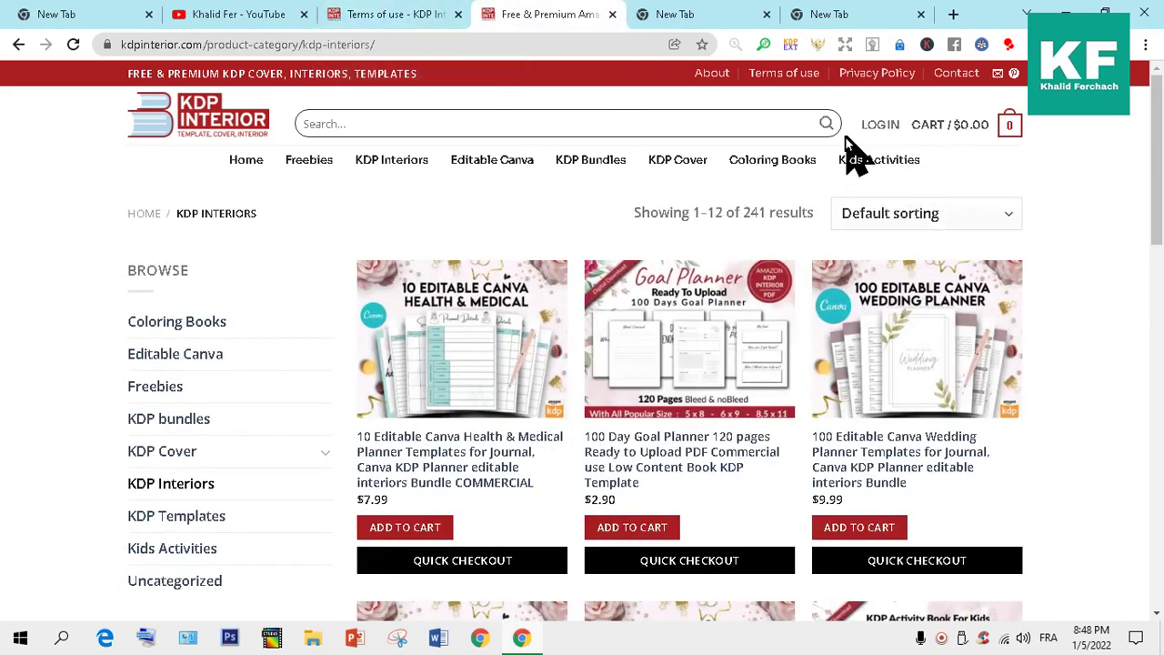
# Step: Register a KDP Interior account with a pasted disposable email, newsletter subscription unchecked
pyautogui.click(875, 123)
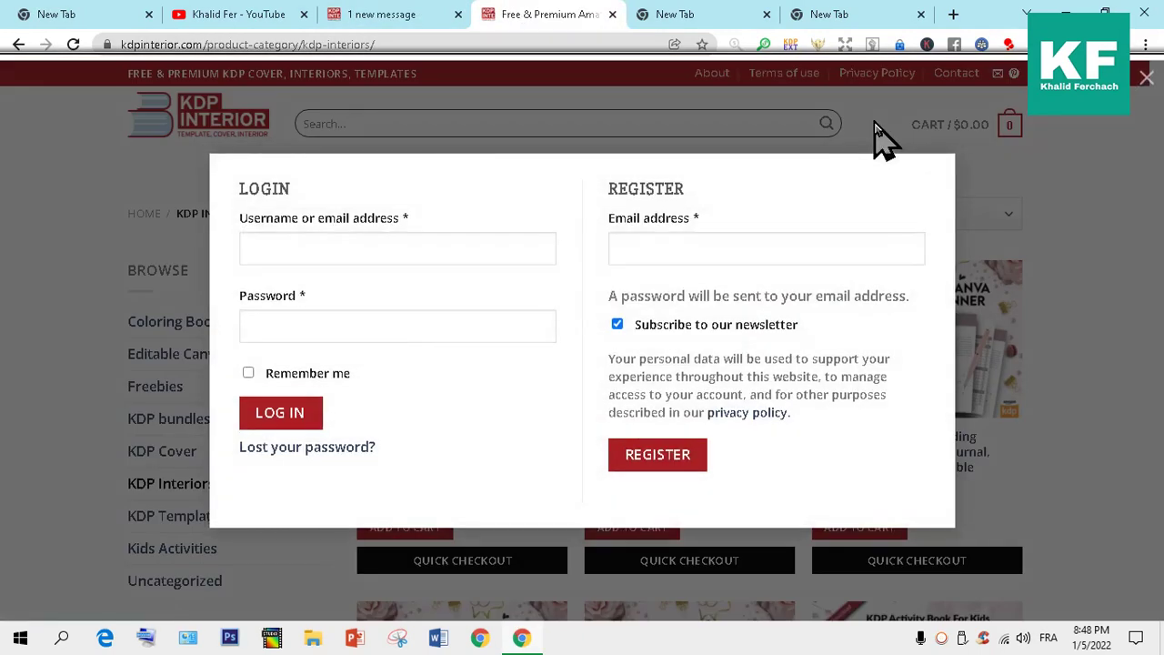
pyautogui.click(707, 250)
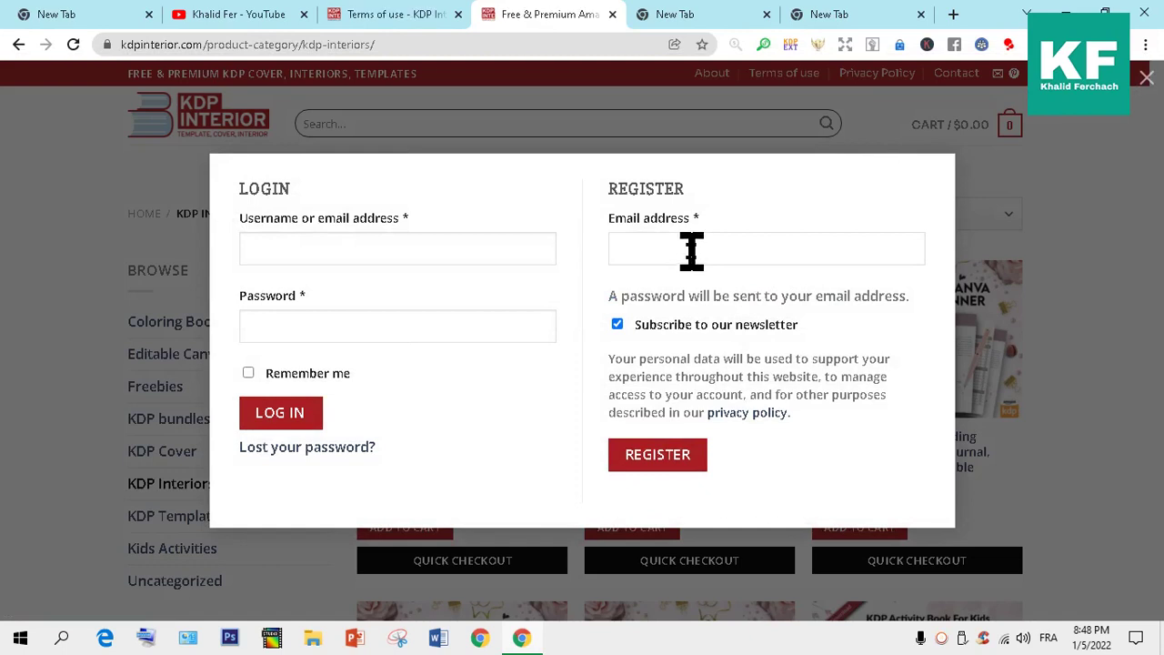
pyautogui.hotkey('ctrl', 'v')
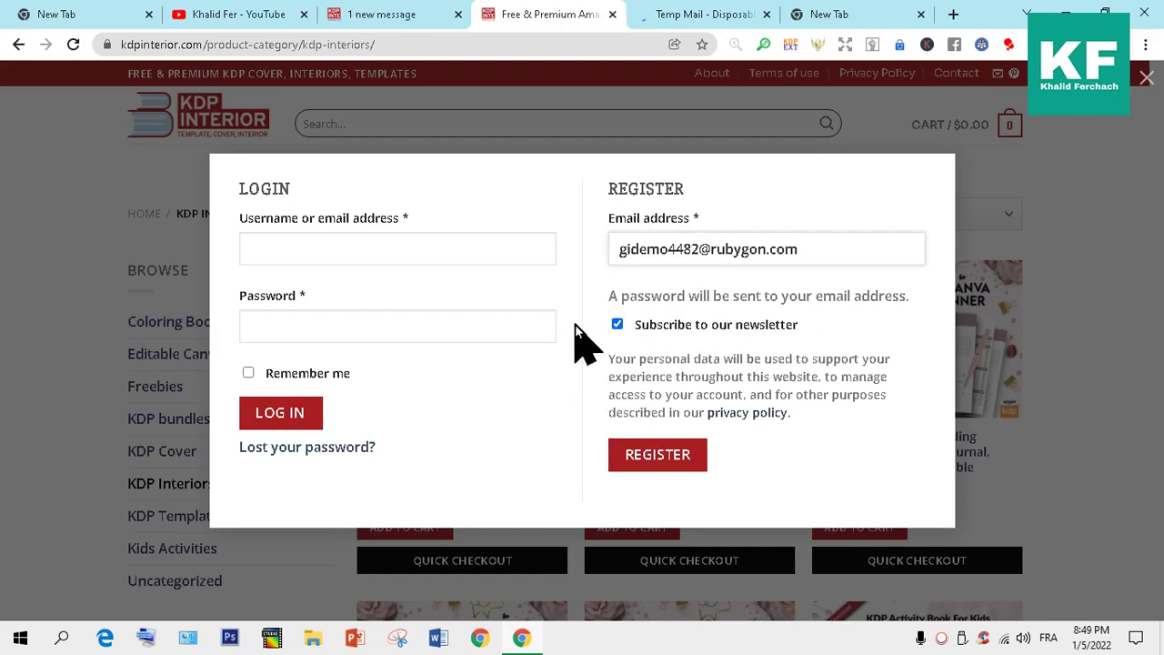
pyautogui.click(618, 325)
pyautogui.click(657, 459)
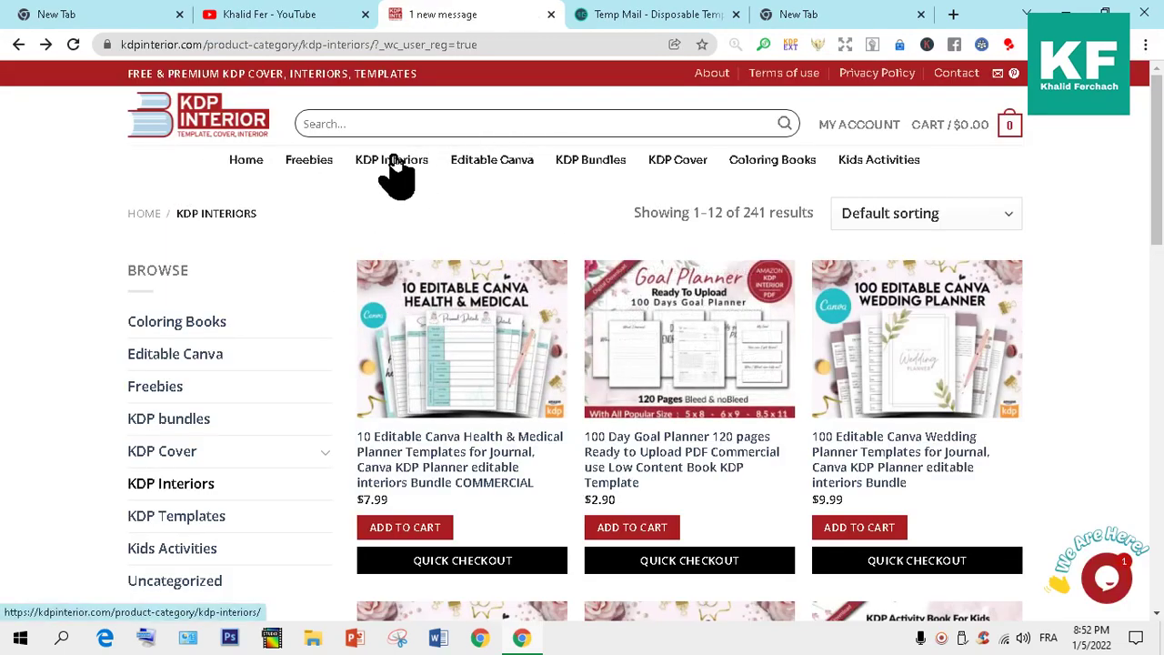
# Step: Filter the KDP interiors listing to a $0 — $0 price range
pyautogui.scroll(-5, 459, 263)
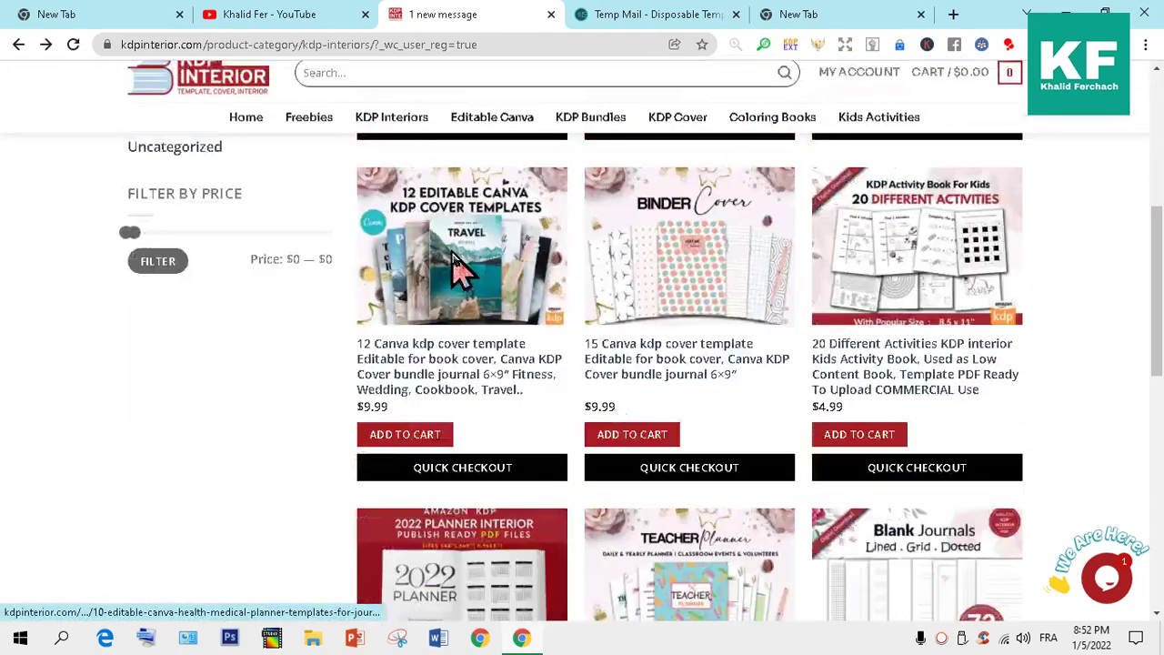
pyautogui.scroll(2, 172, 327)
pyautogui.moveTo(128, 417); pyautogui.dragTo(262, 414)
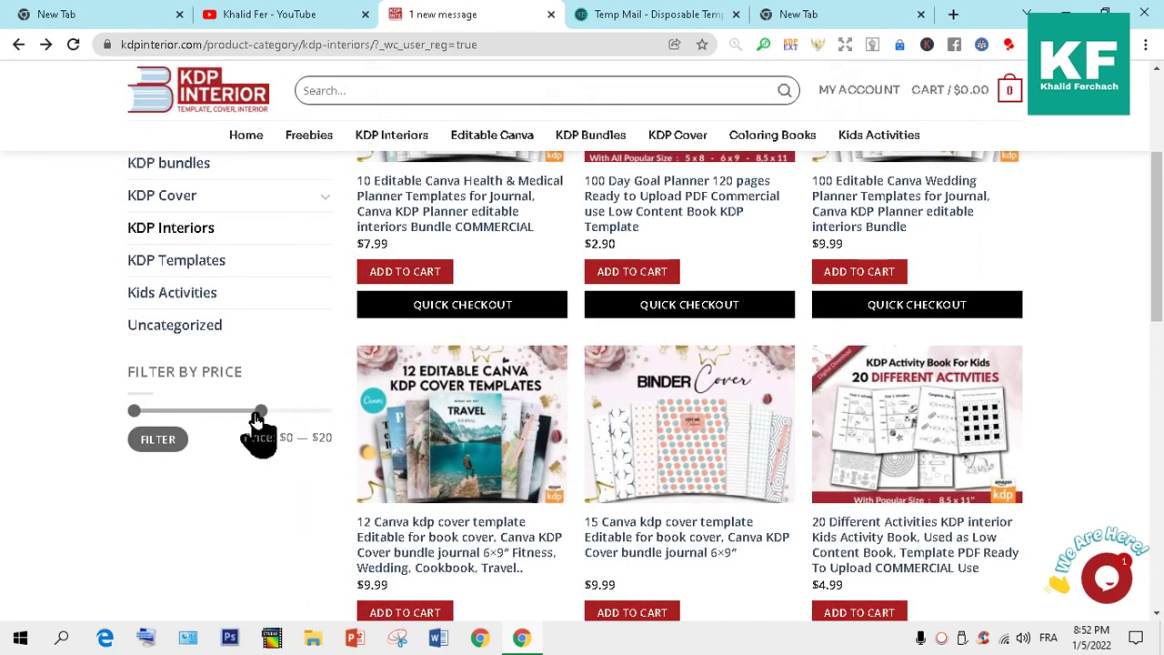
pyautogui.moveTo(251, 416); pyautogui.dragTo(57, 455)
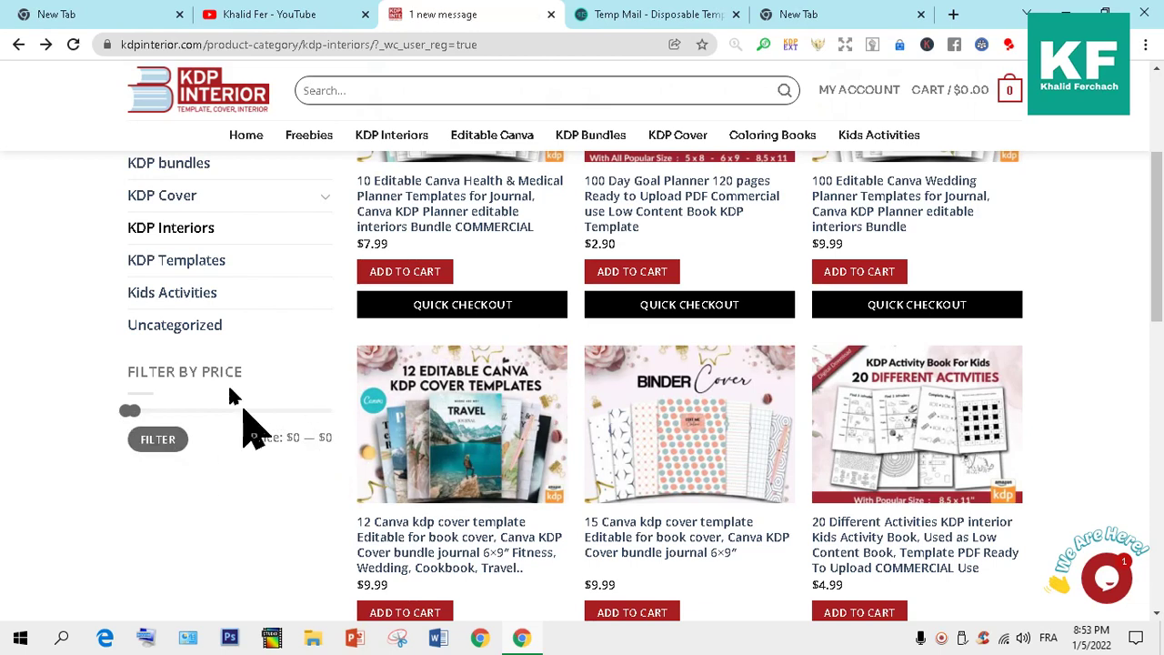
pyautogui.click(161, 448)
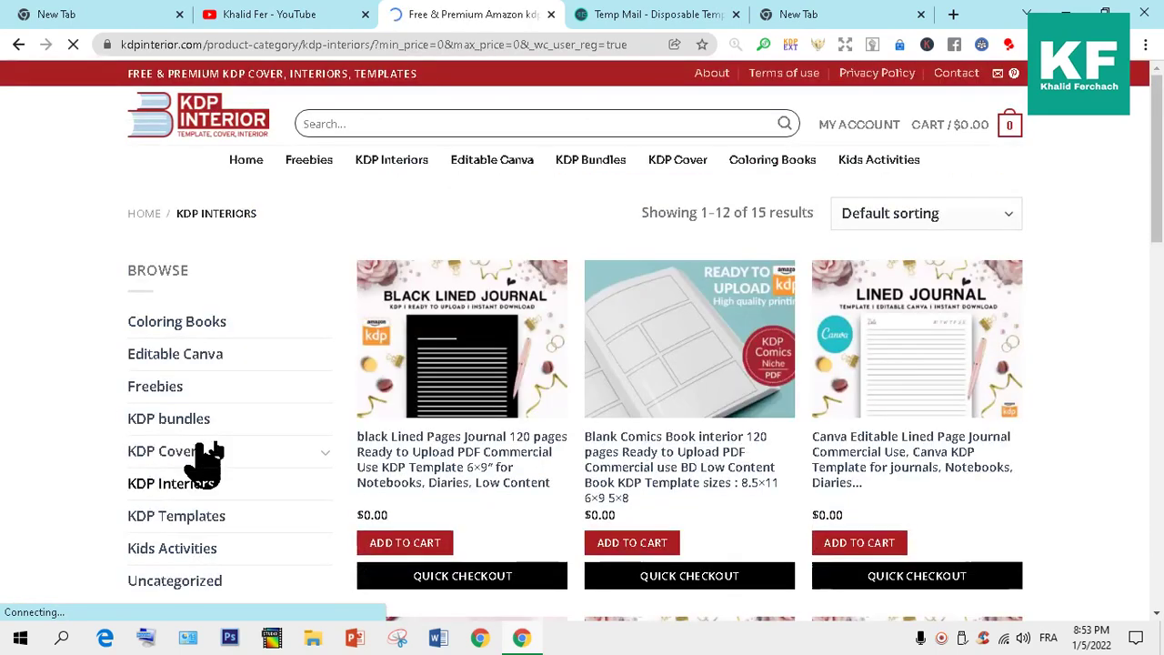
# Step: Browse the free results and open the Recipe Journal product page
pyautogui.scroll(-3, 365, 418)
pyautogui.scroll(-2, 364, 427)
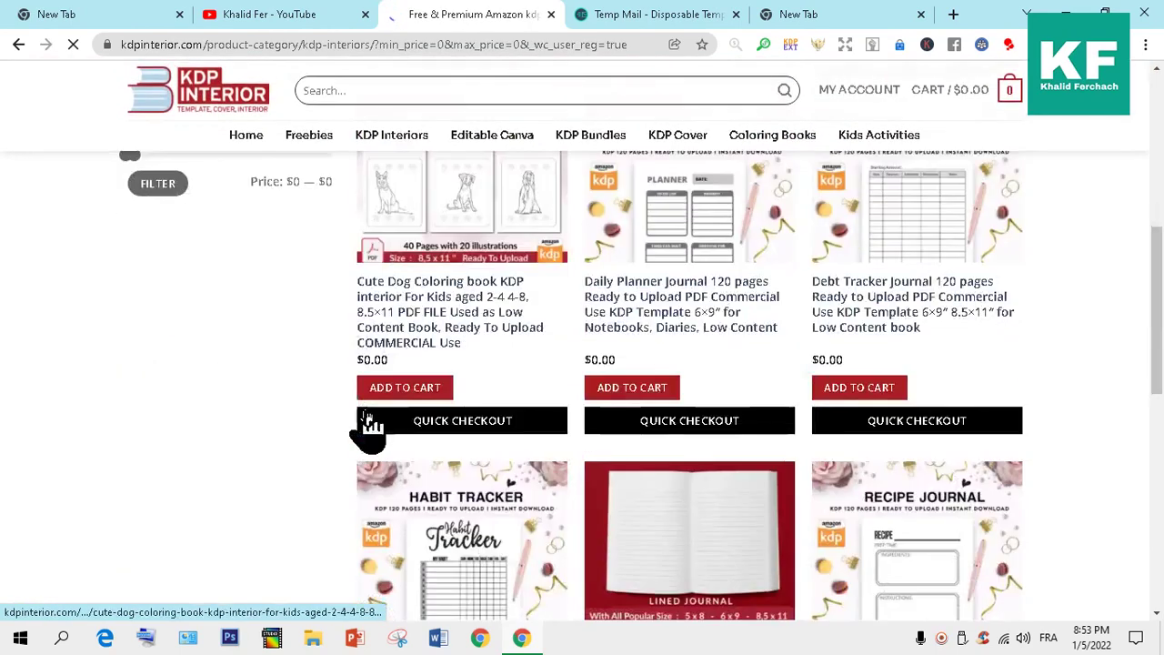
pyautogui.scroll(-3, 615, 533)
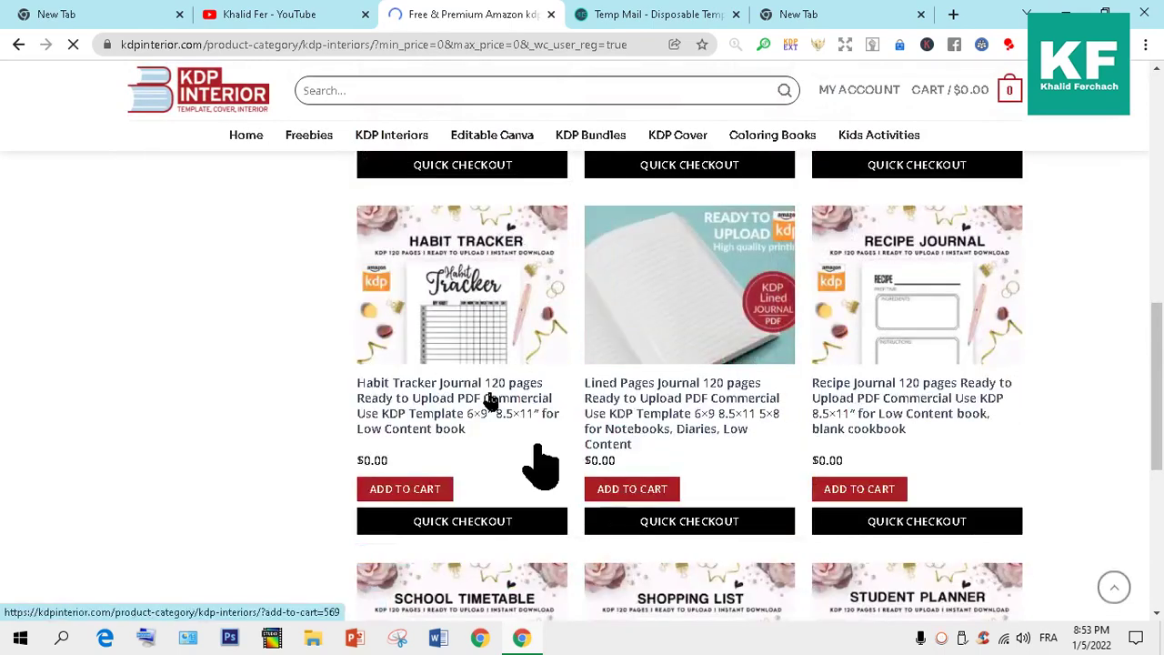
pyautogui.scroll(-5, 713, 478)
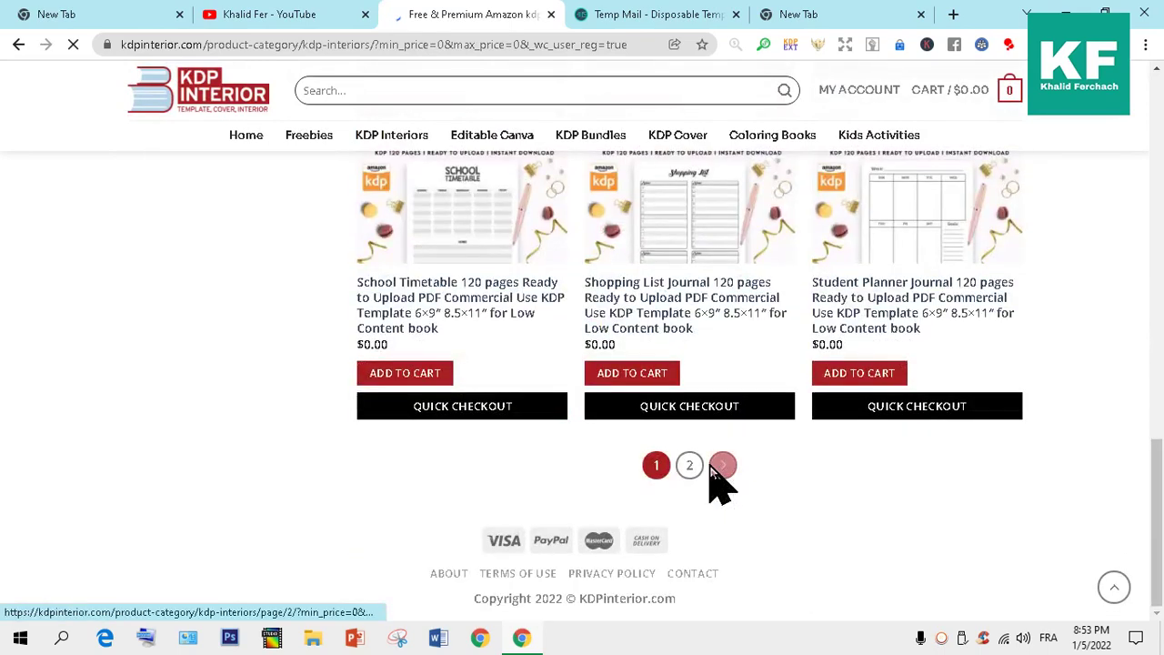
pyautogui.scroll(5, 488, 381)
pyautogui.scroll(8, 454, 382)
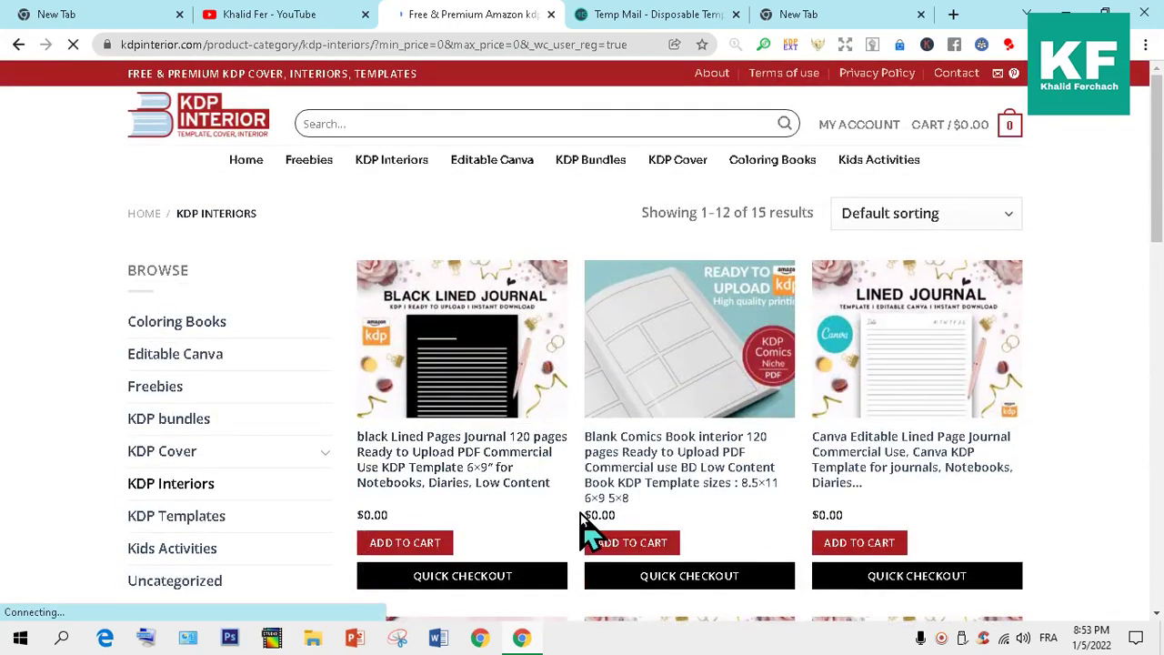
pyautogui.scroll(-6, 595, 530)
pyautogui.scroll(-5, 614, 514)
pyautogui.scroll(3, 629, 500)
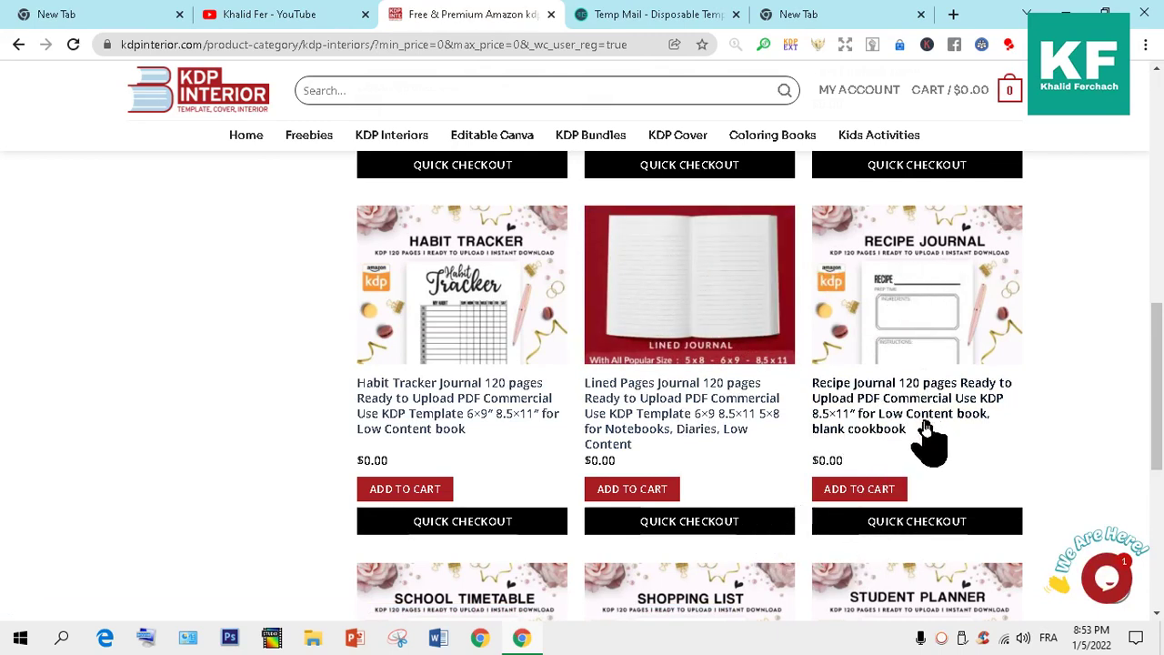
pyautogui.click(946, 268)
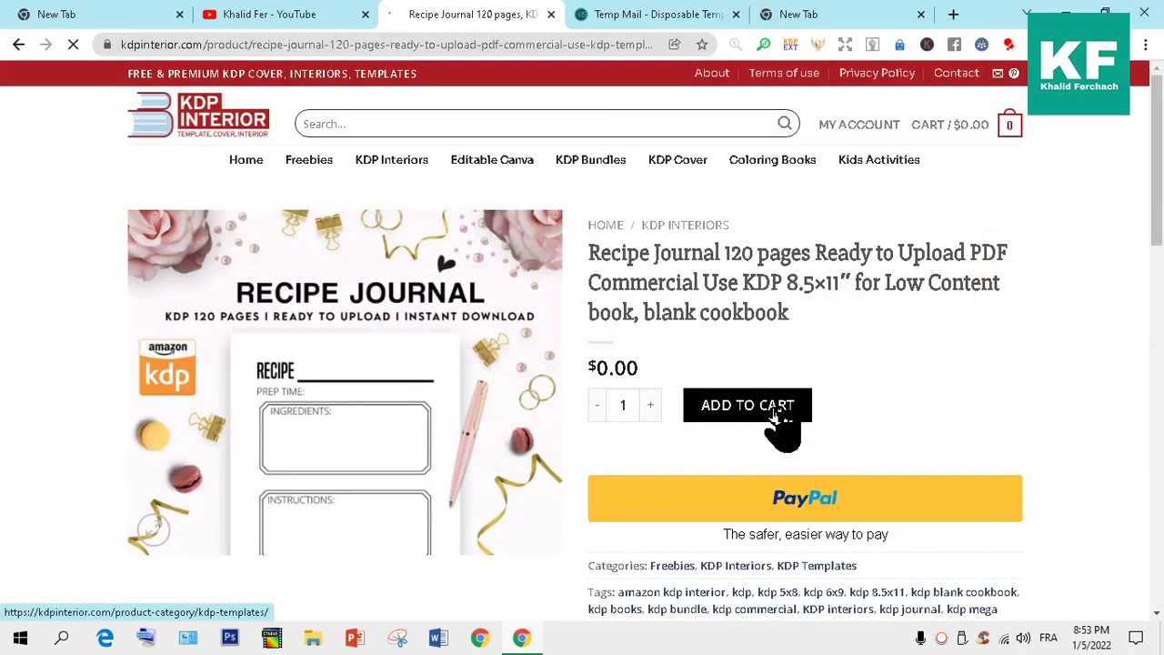
# Step: Add the free Recipe Journal to the cart, check out, and place the $0.00 order
pyautogui.click(747, 413)
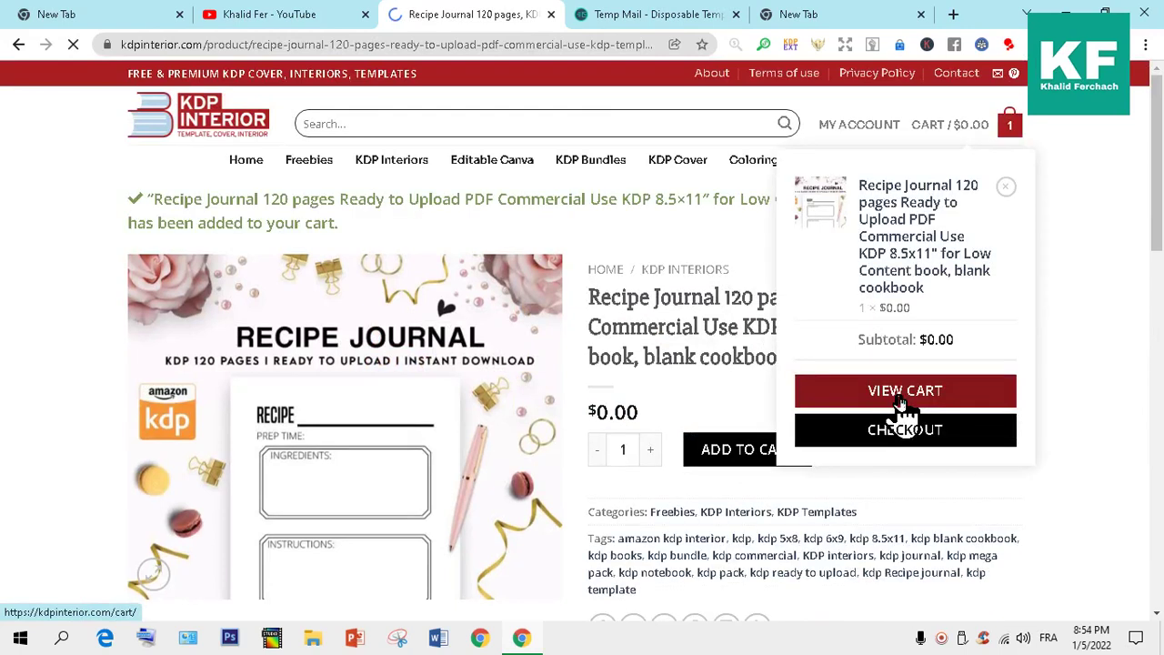
pyautogui.click(899, 394)
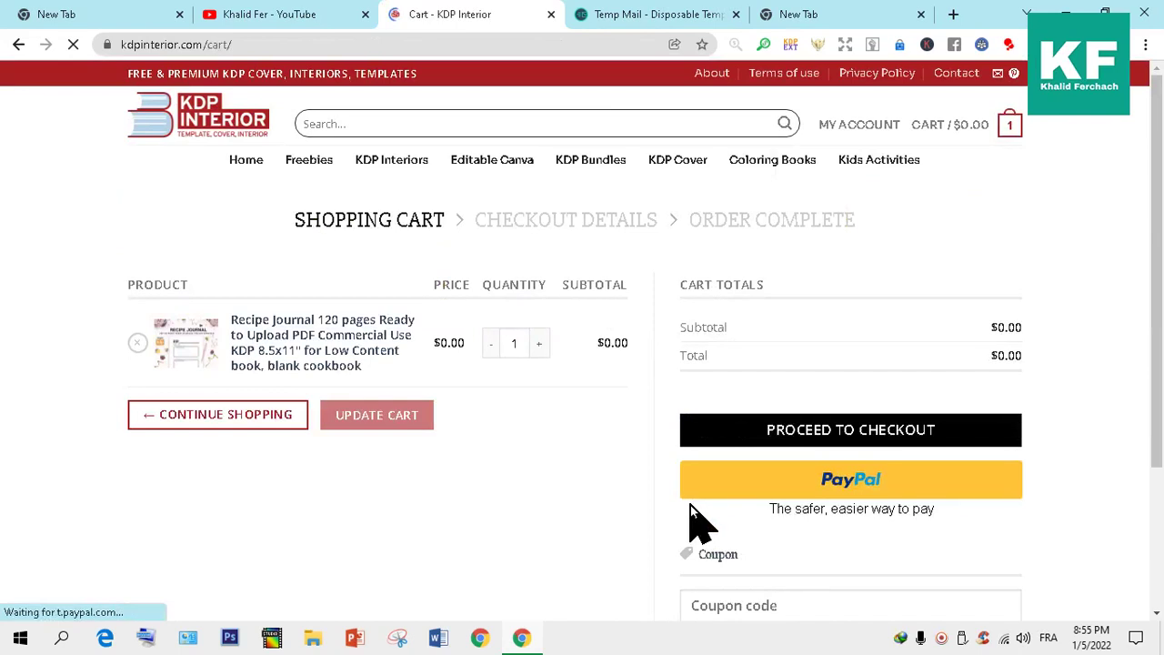
pyautogui.click(779, 441)
pyautogui.click(830, 429)
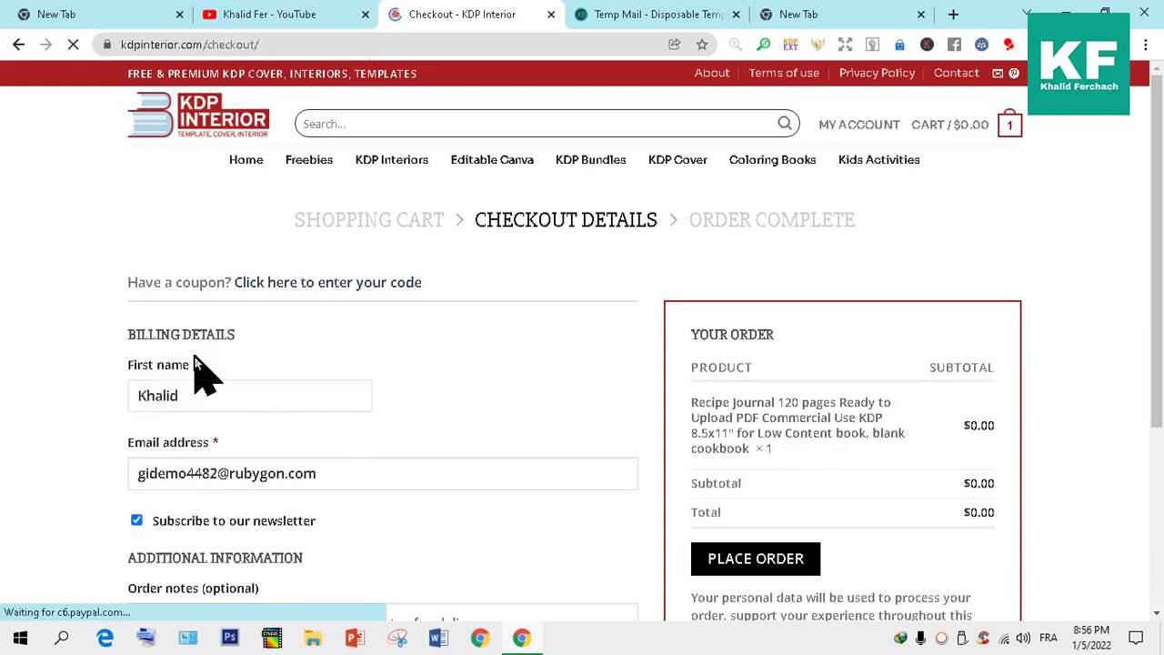
pyautogui.scroll(-3, 514, 418)
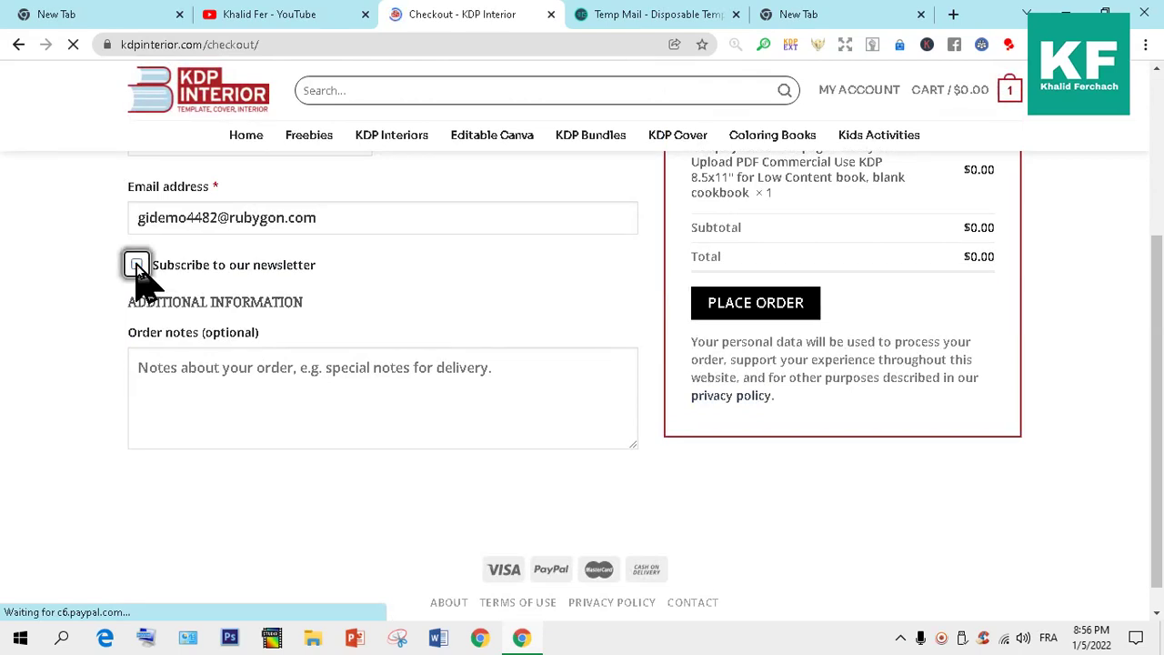
pyautogui.click(771, 312)
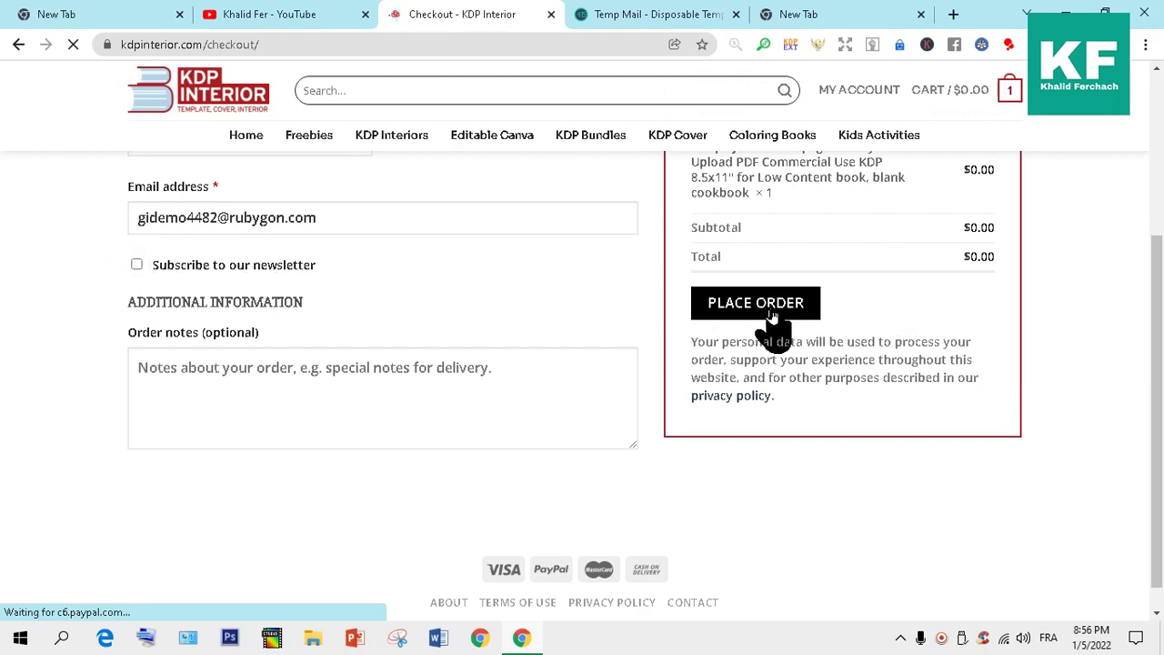
pyautogui.click(753, 311)
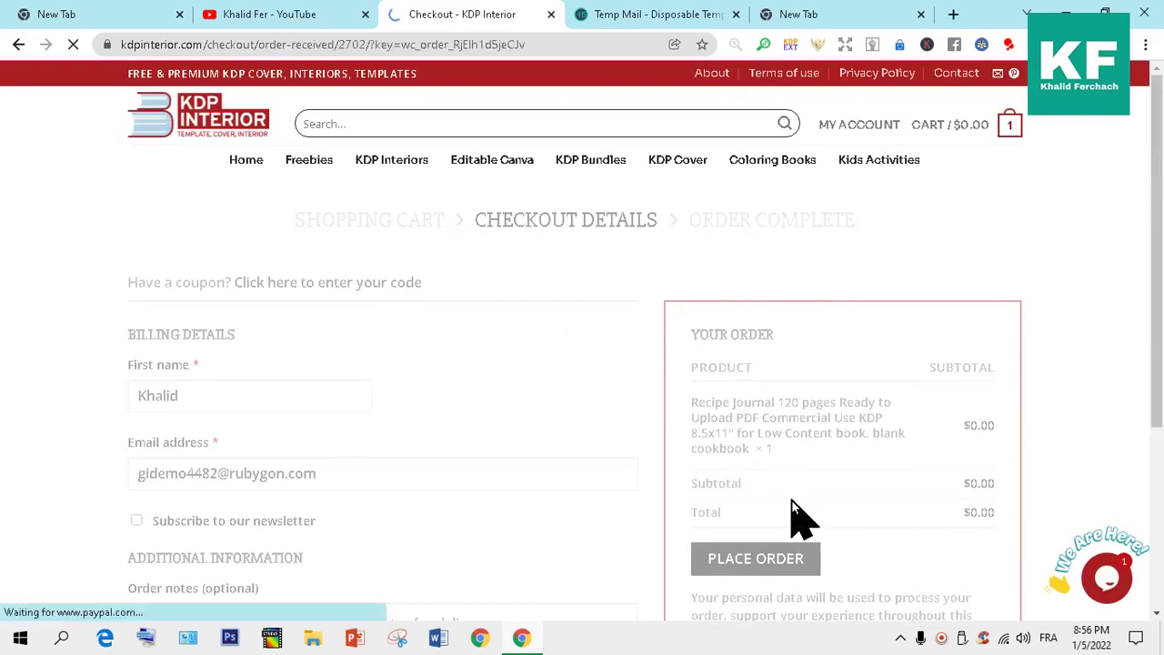
# Step: Download the Recipe Journal FILE 8.5X11 PDF and open it once finished
pyautogui.scroll(-3, 796, 513)
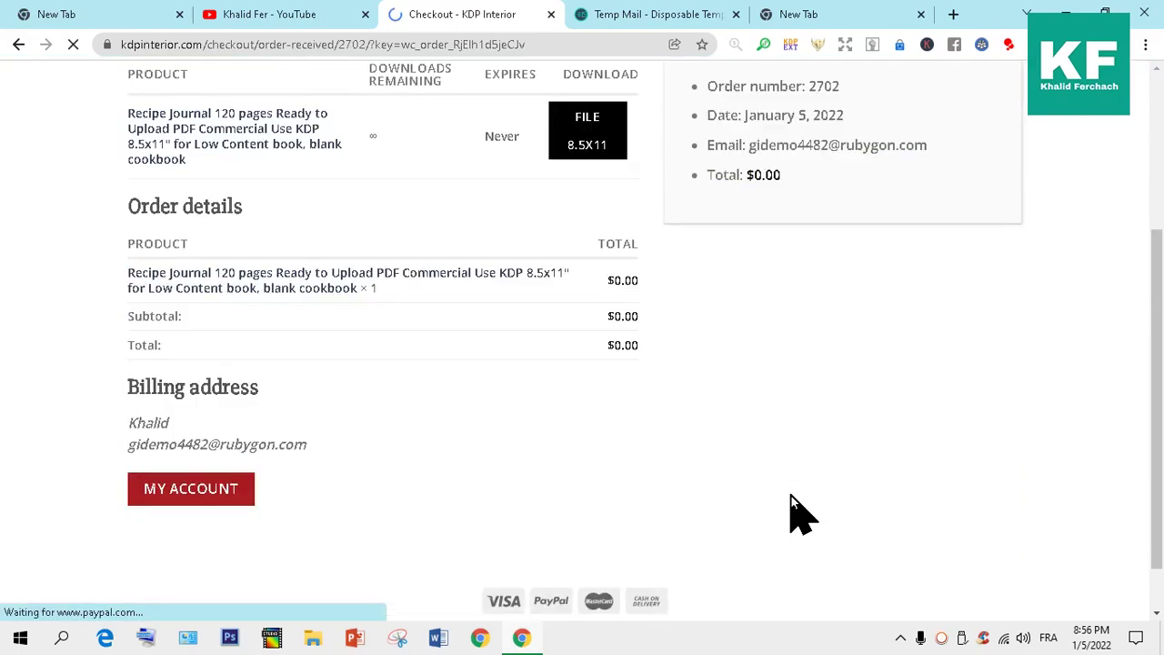
pyautogui.scroll(3, 792, 512)
pyautogui.moveTo(1159, 222); pyautogui.dragTo(1156, 300)
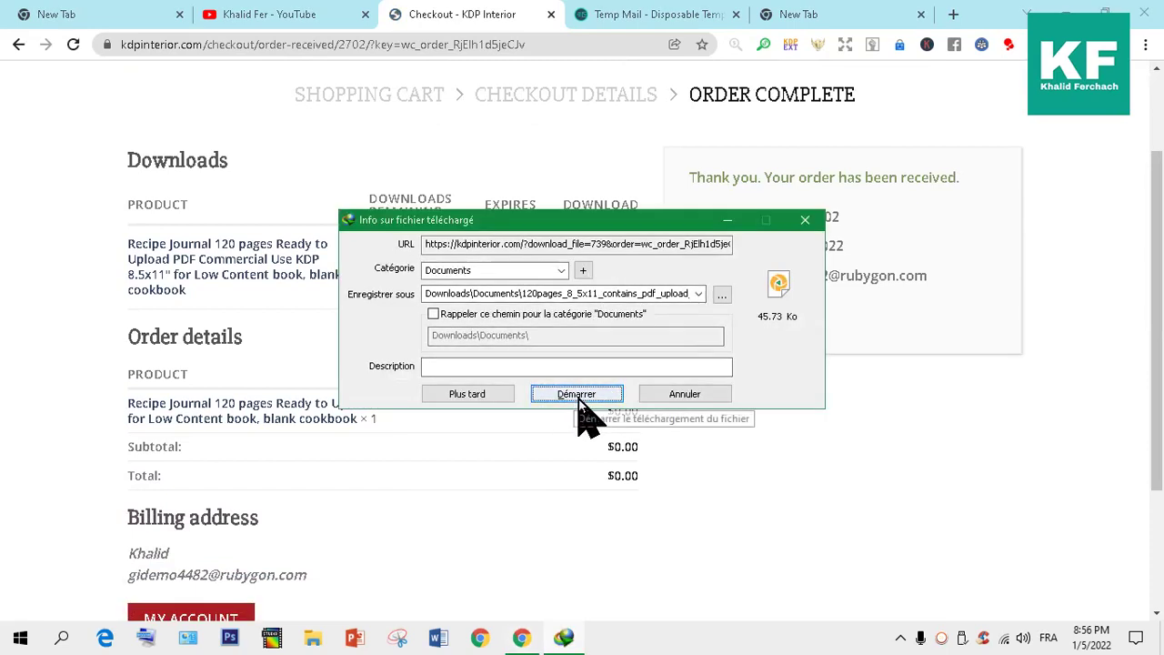
pyautogui.click(577, 398)
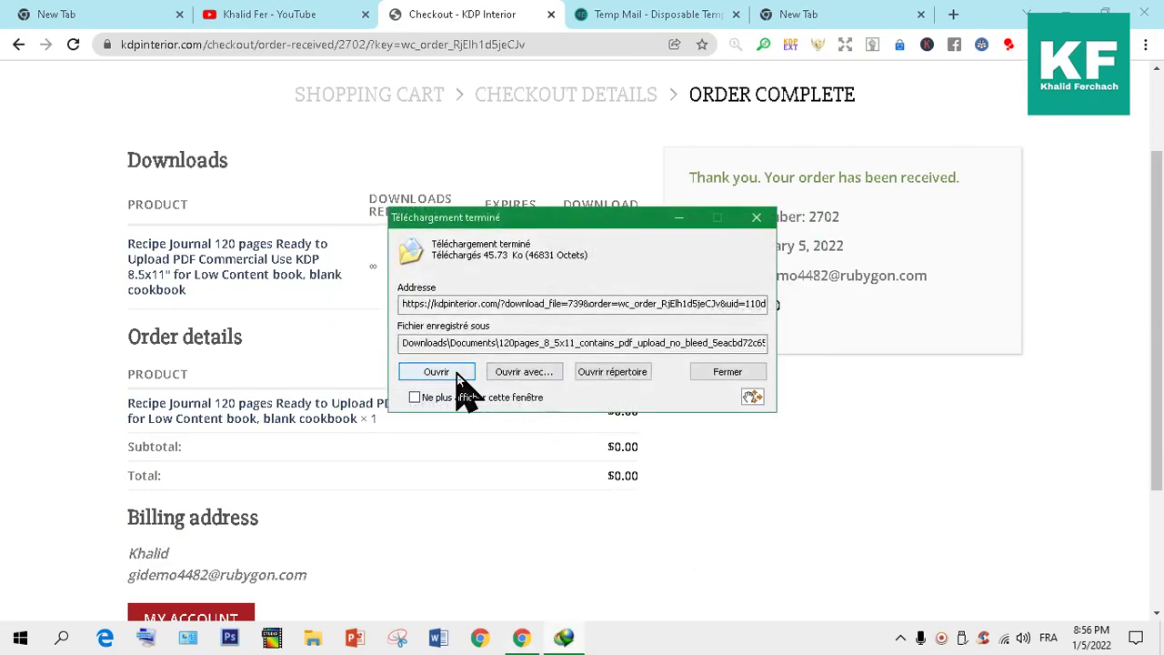
pyautogui.click(457, 372)
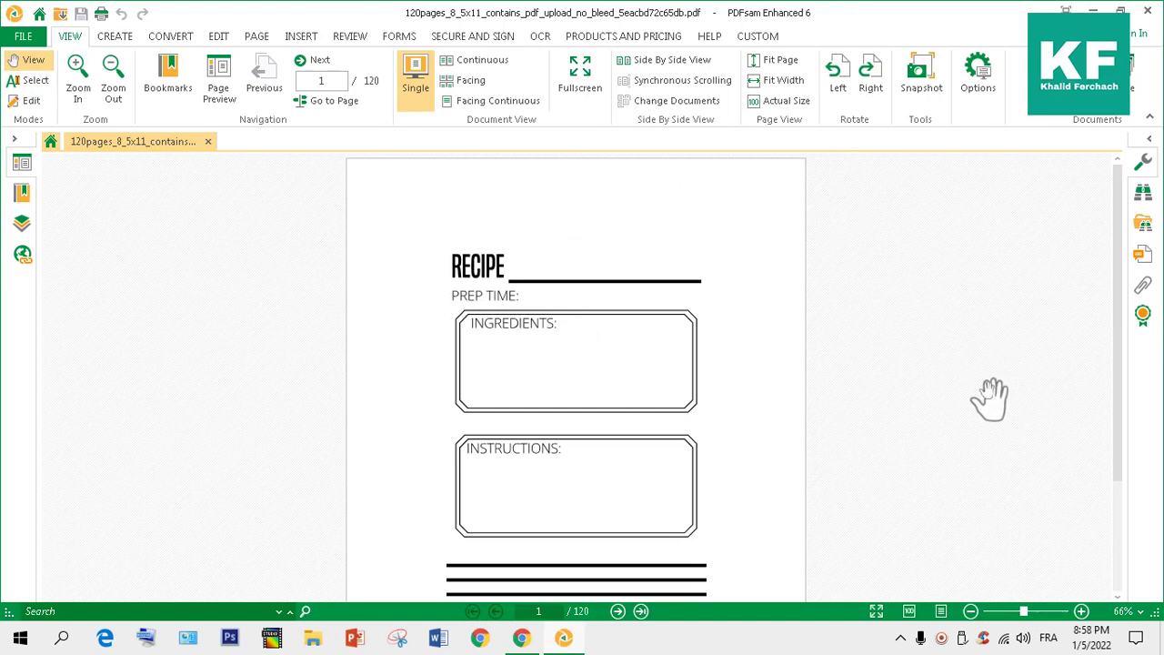
# Step: Scroll through recipe pages 1 to 3 of the 120-page journal, then return to the product listing
pyautogui.scroll(-3, 980, 400)
pyautogui.scroll(-3, 968, 416)
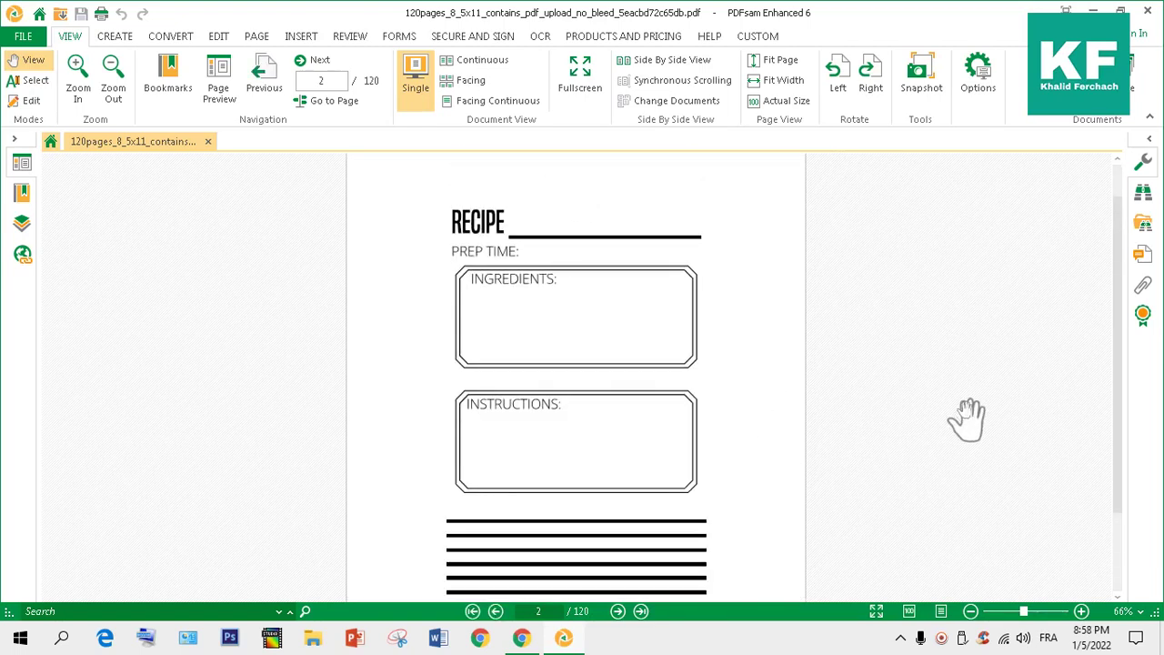
pyautogui.scroll(-3, 966, 416)
pyautogui.scroll(-2, 955, 411)
pyautogui.scroll(-2, 955, 411)
pyautogui.scroll(-3, 952, 411)
pyautogui.scroll(-3, 954, 409)
pyautogui.scroll(3, 956, 407)
pyautogui.scroll(-1, 959, 411)
pyautogui.scroll(-1, 959, 411)
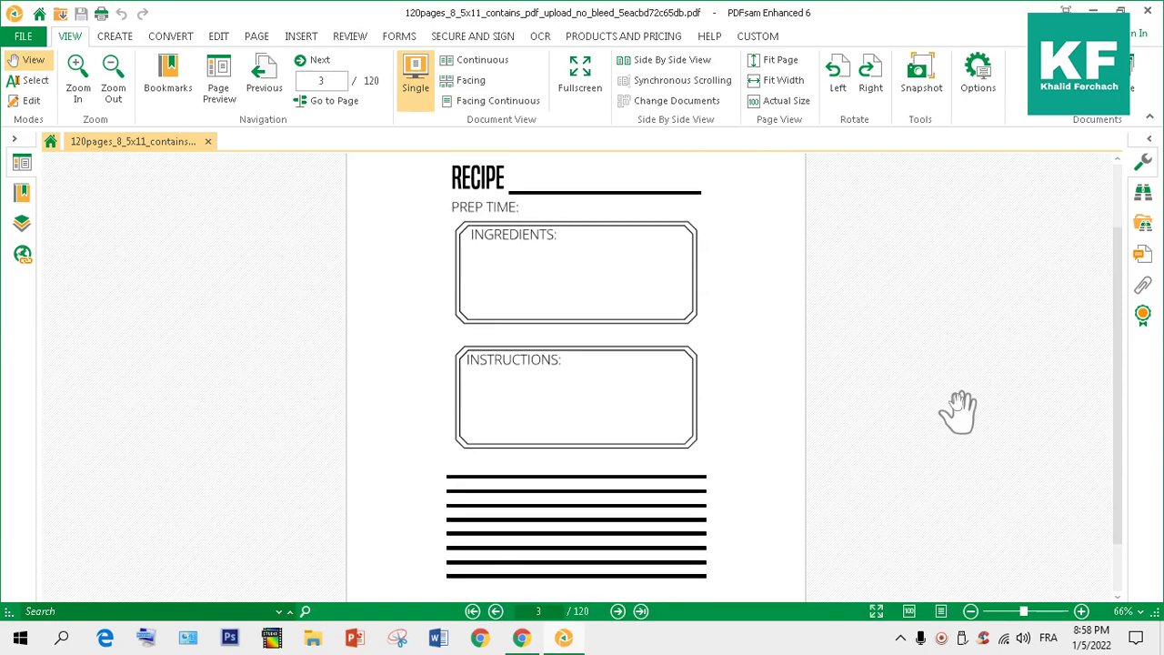
pyautogui.moveTo(1114, 272); pyautogui.dragTo(1114, 289)
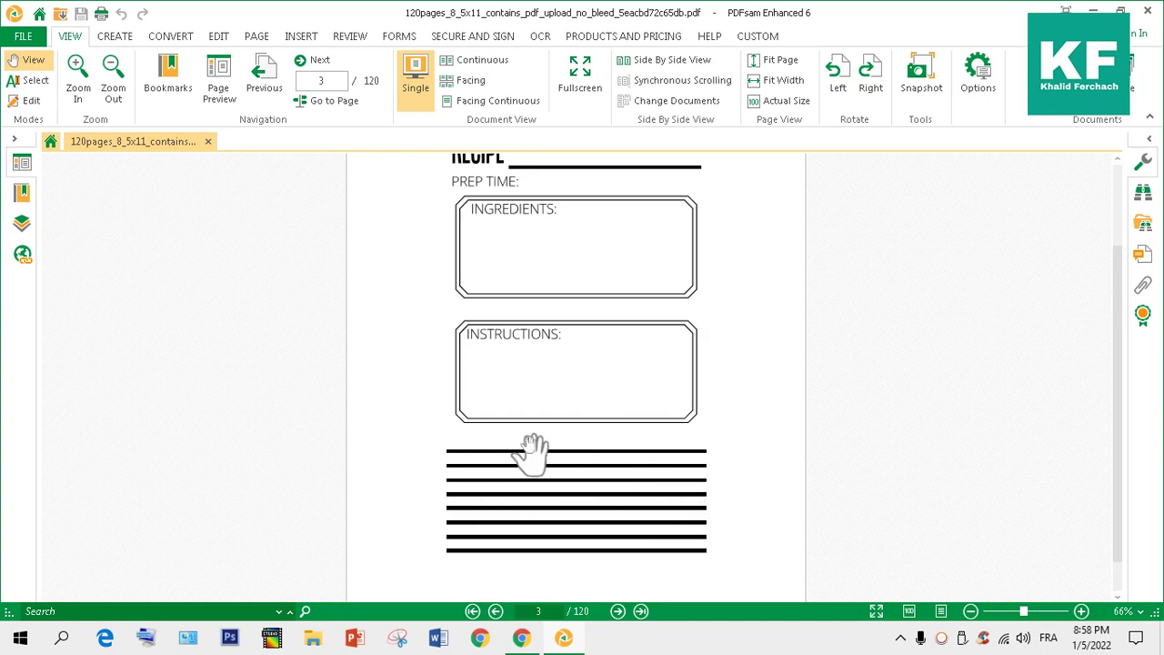
pyautogui.scroll(5, 627, 472)
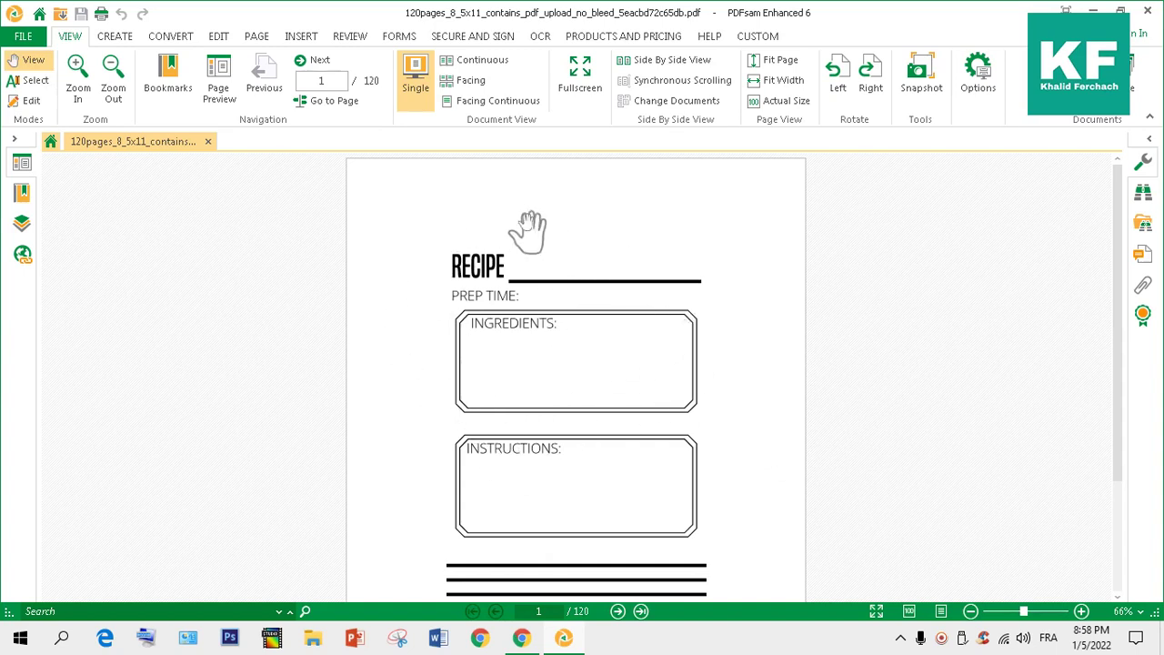
pyautogui.scroll(-1, 600, 350)
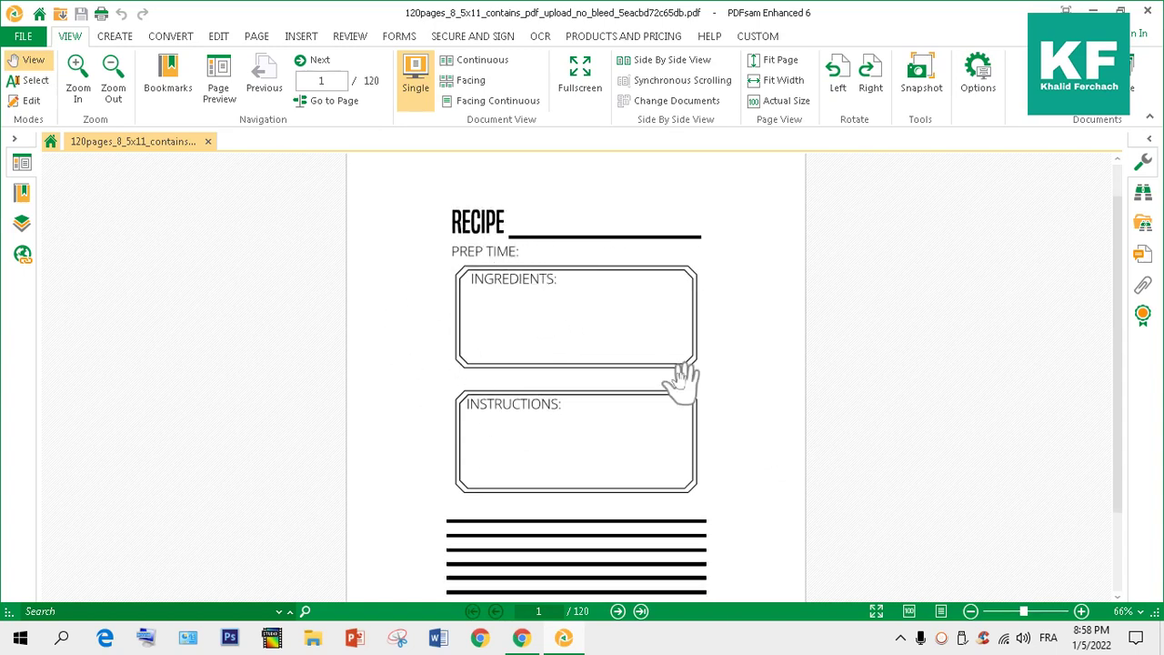
pyautogui.scroll(-1, 532, 473)
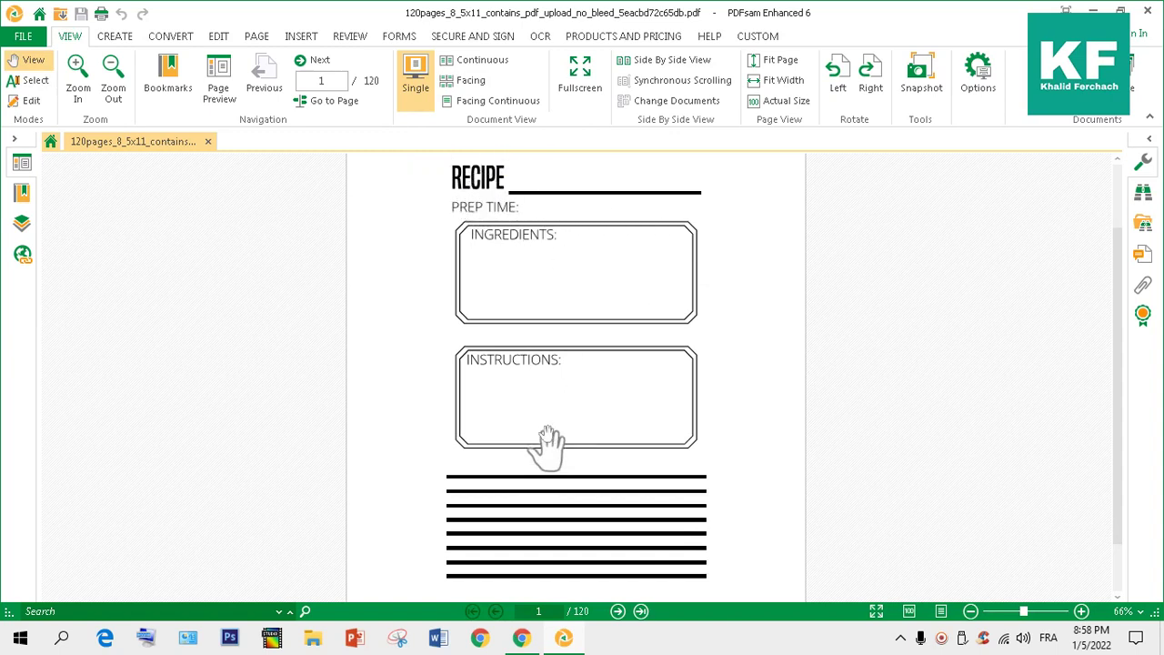
pyautogui.scroll(-1, 550, 477)
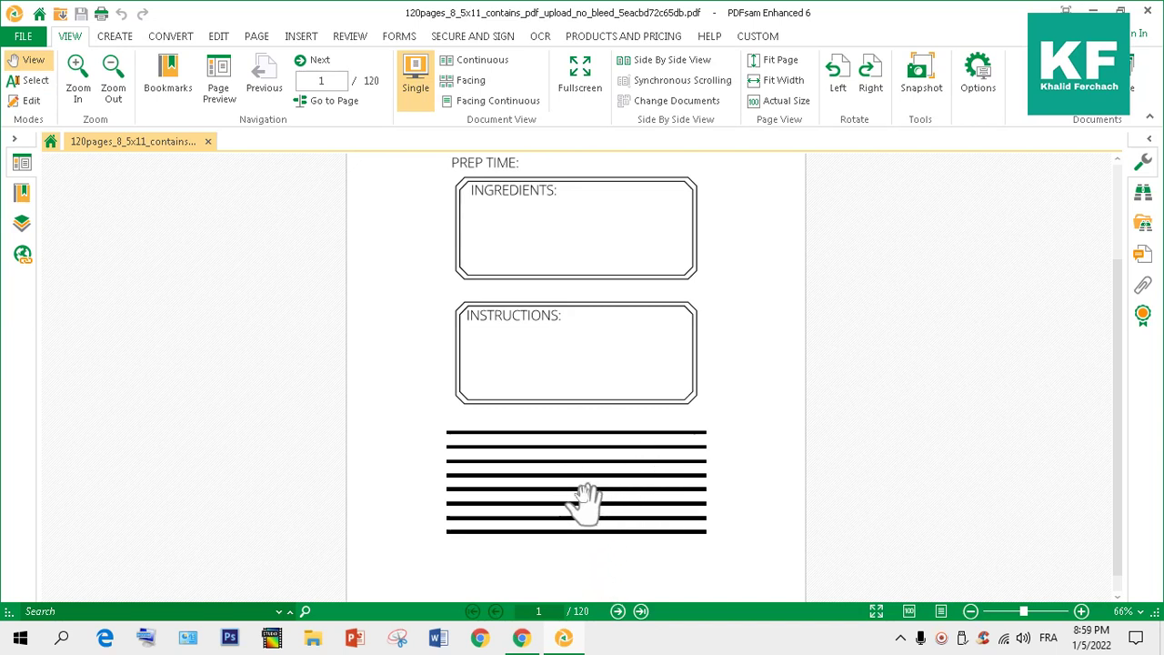
pyautogui.scroll(-1, 546, 491)
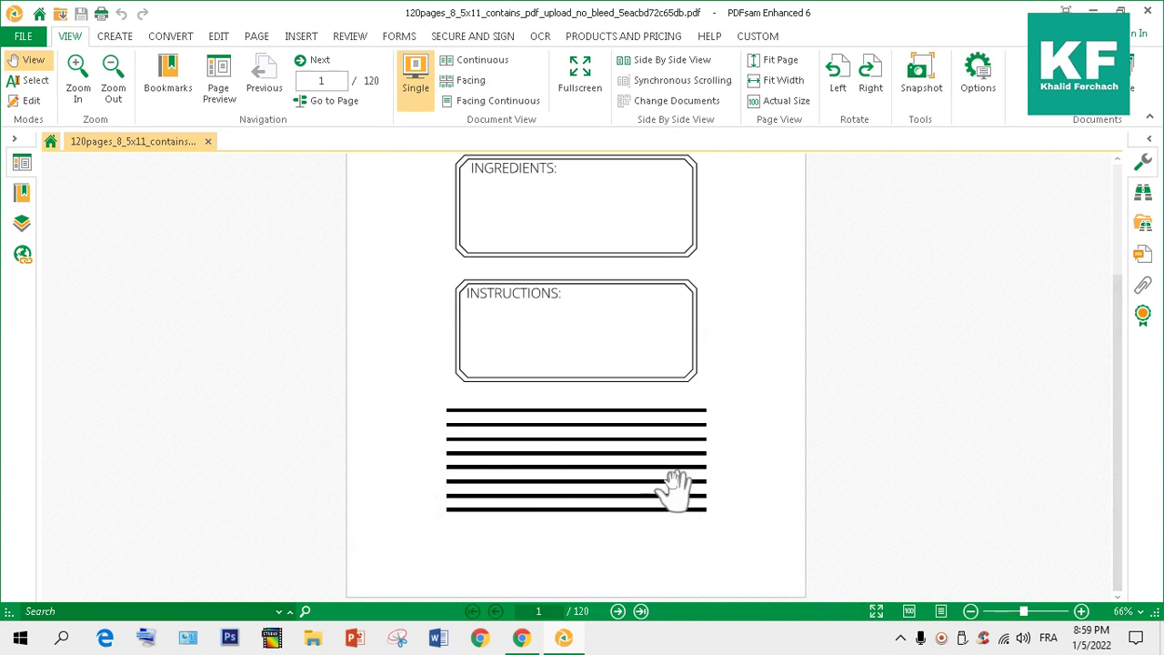
pyautogui.scroll(-2, 670, 480)
pyautogui.scroll(-3, 680, 473)
pyautogui.scroll(-2, 701, 436)
pyautogui.scroll(5, 730, 411)
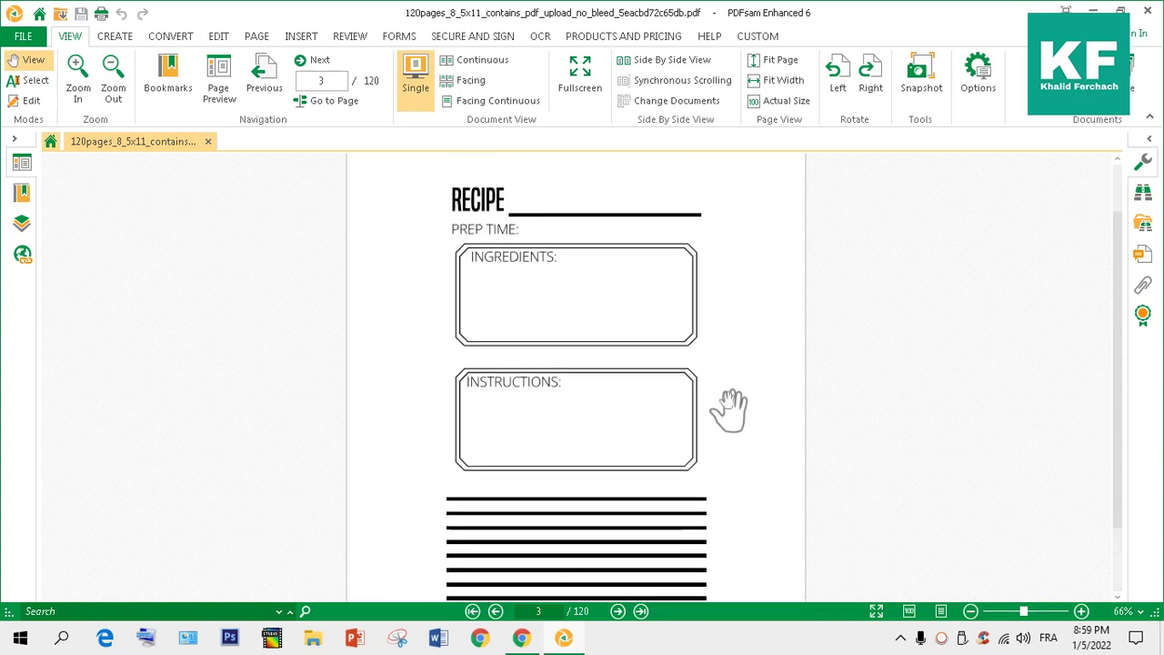
pyautogui.scroll(-1, 854, 294)
pyautogui.scroll(1, 950, 364)
pyautogui.scroll(1, 950, 364)
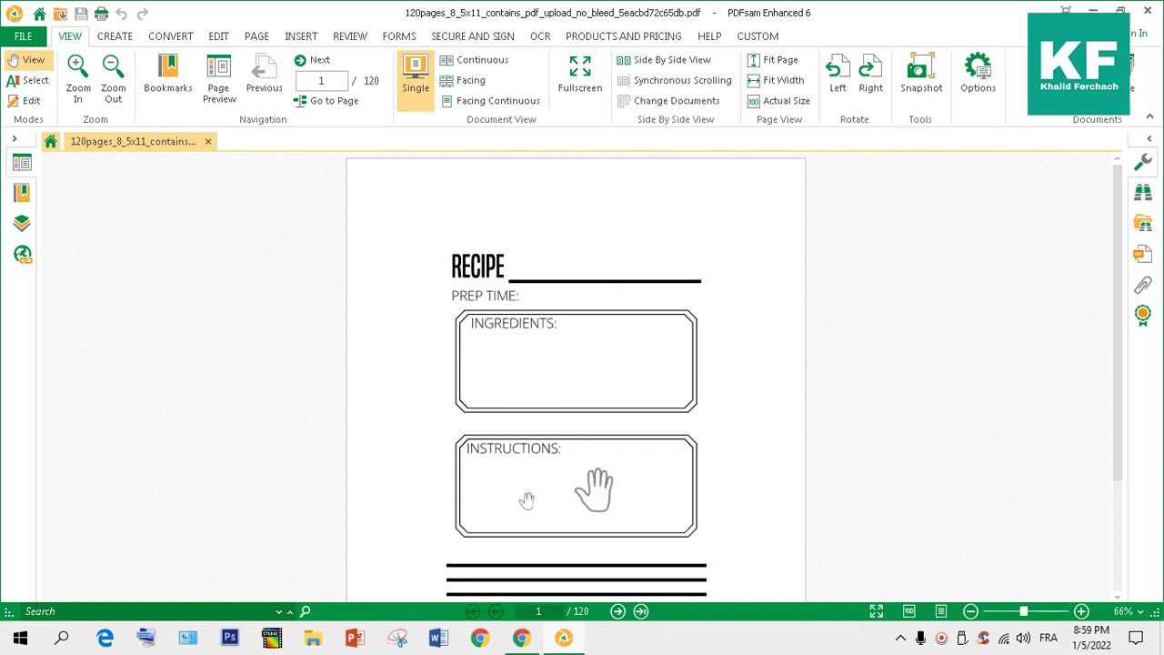
pyautogui.scroll(-2, 617, 421)
pyautogui.scroll(-2, 616, 420)
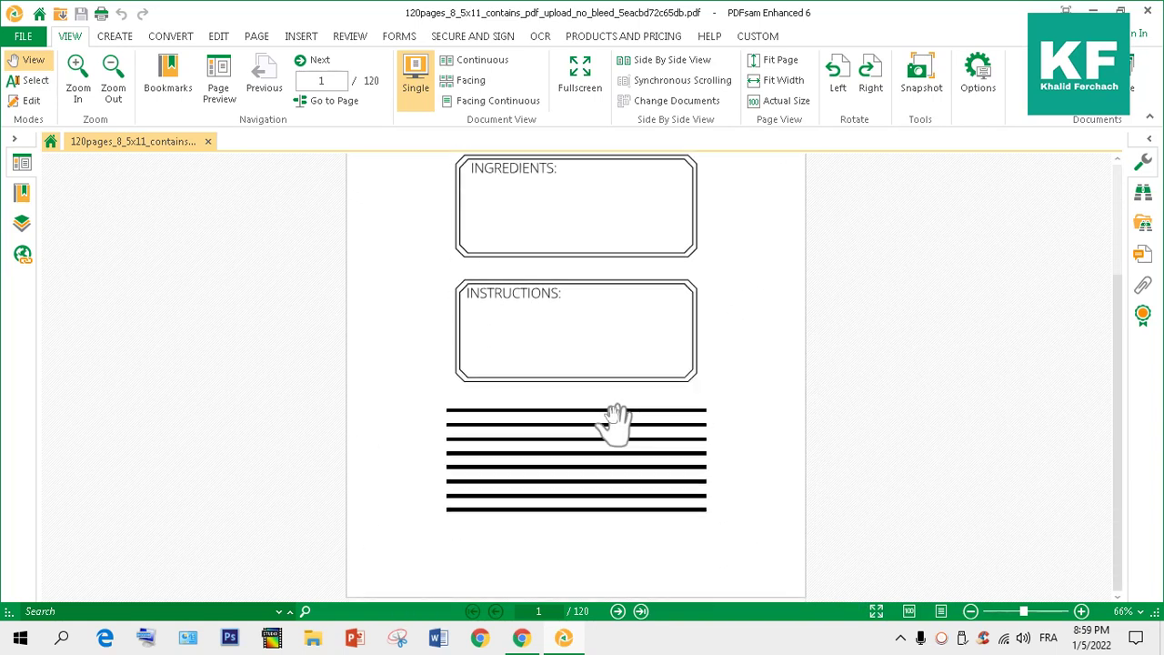
pyautogui.scroll(-2, 614, 420)
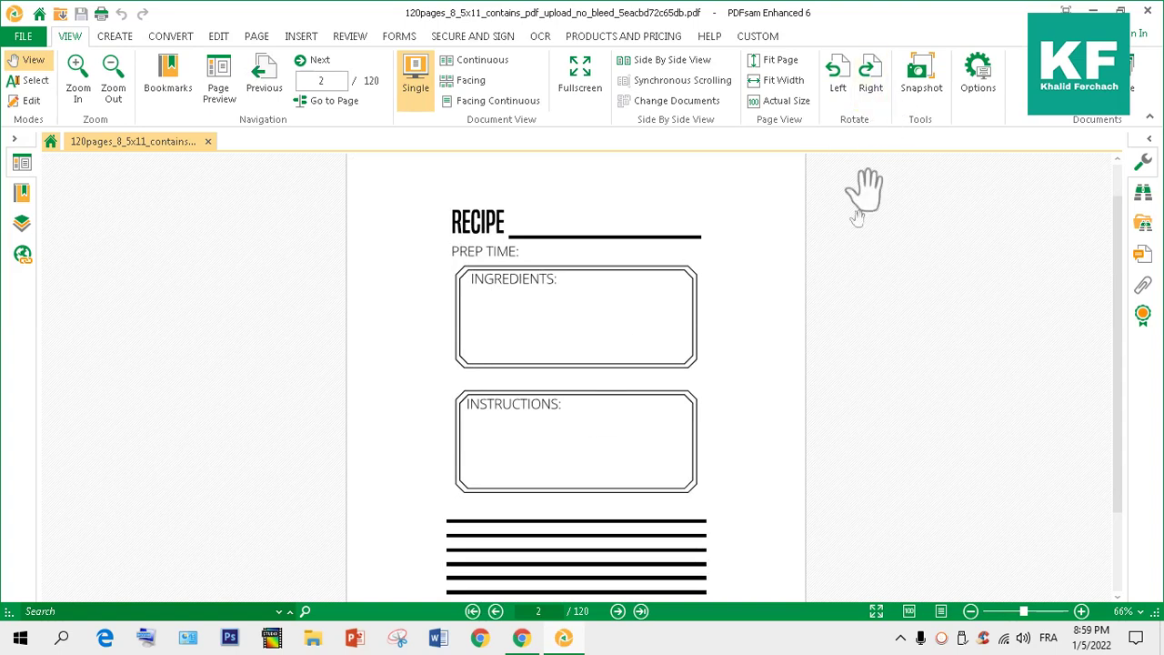
pyautogui.scroll(-2, 600, 409)
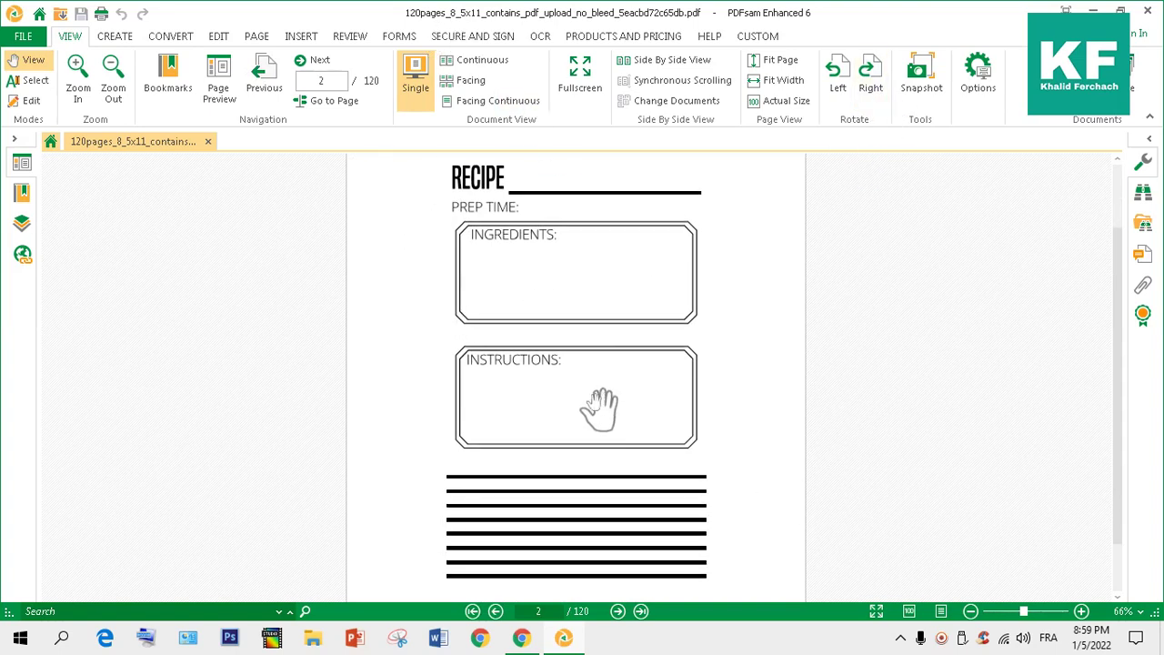
pyautogui.scroll(1, 559, 373)
pyautogui.scroll(1, 491, 309)
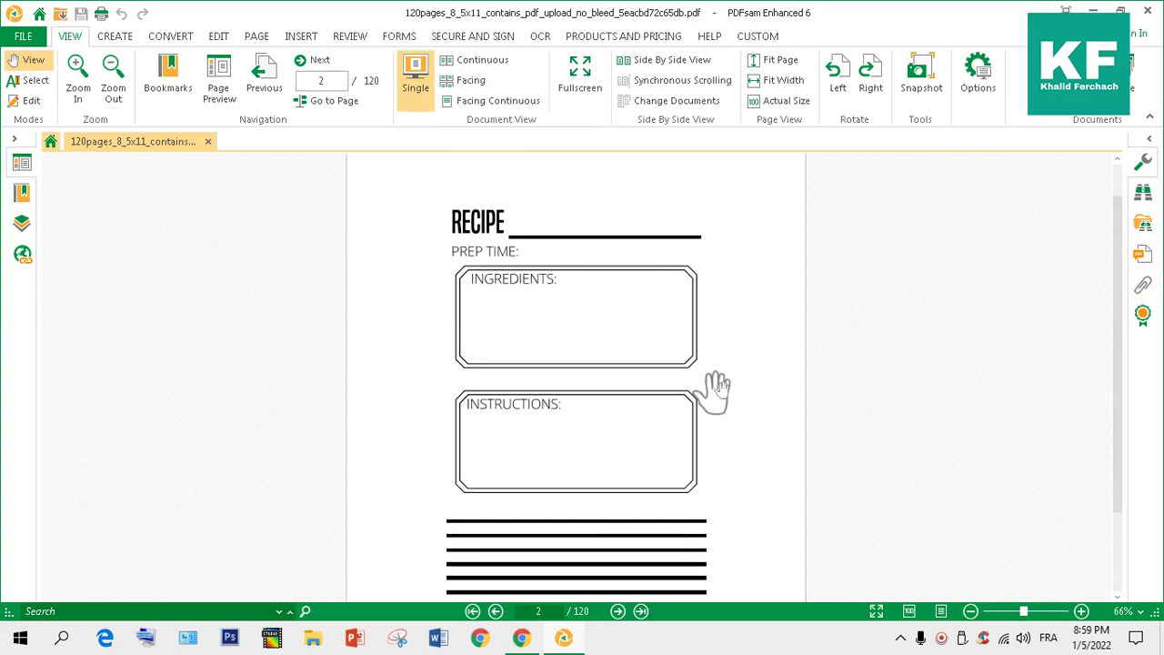
pyautogui.scroll(1, 1036, 241)
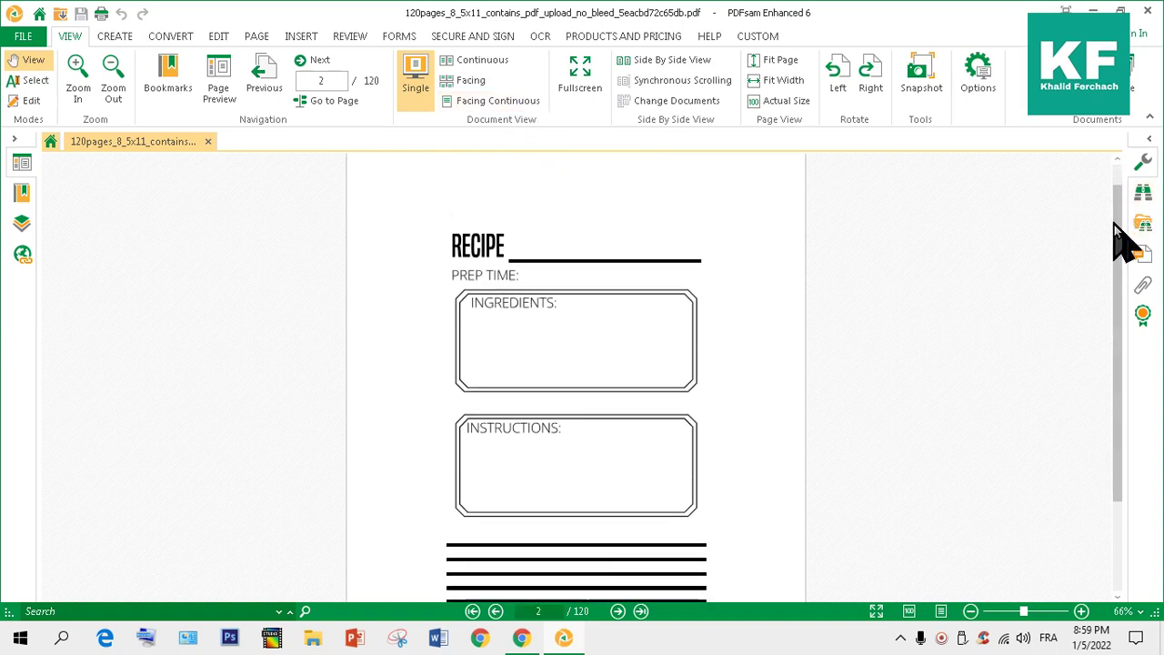
pyautogui.scroll(-1, 1122, 233)
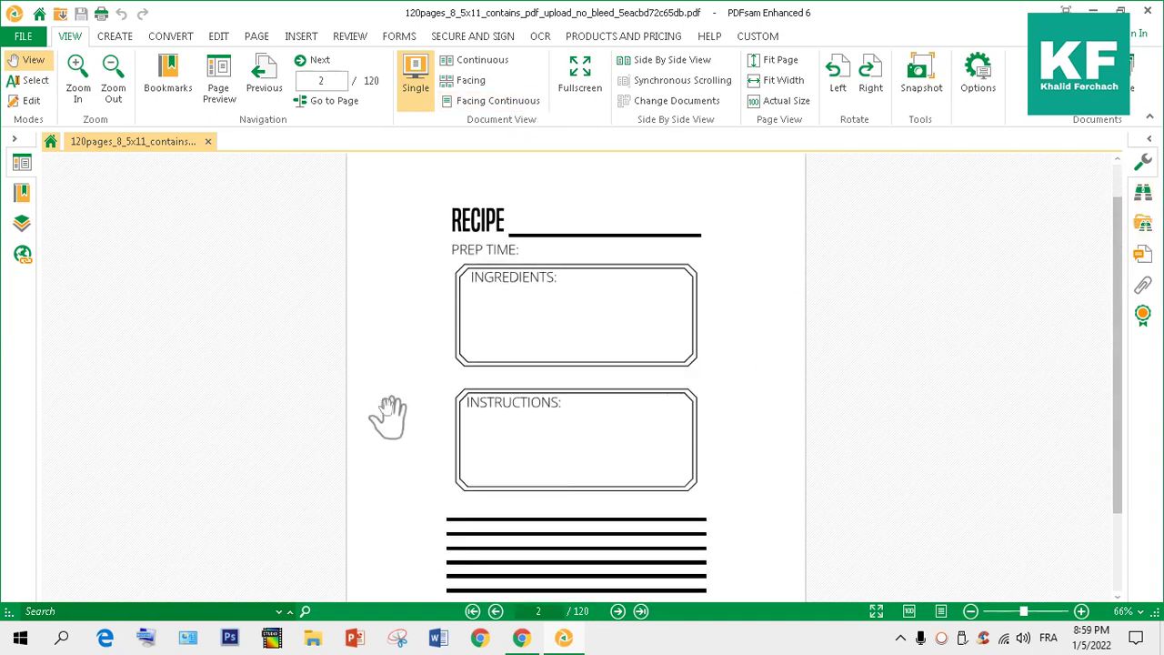
pyautogui.moveTo(1119, 359)
pyautogui.mouseDown()
pyautogui.moveTo(1116, 436)
pyautogui.moveTo(1108, 429)
pyautogui.mouseUp()
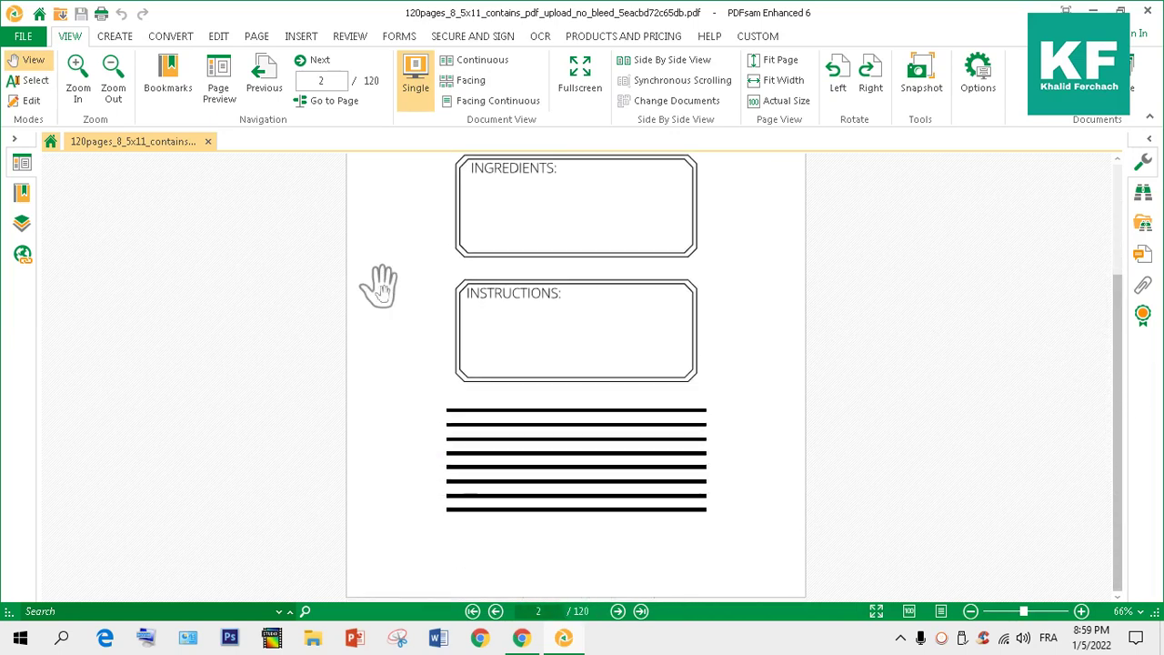
pyautogui.scroll(-3, 734, 428)
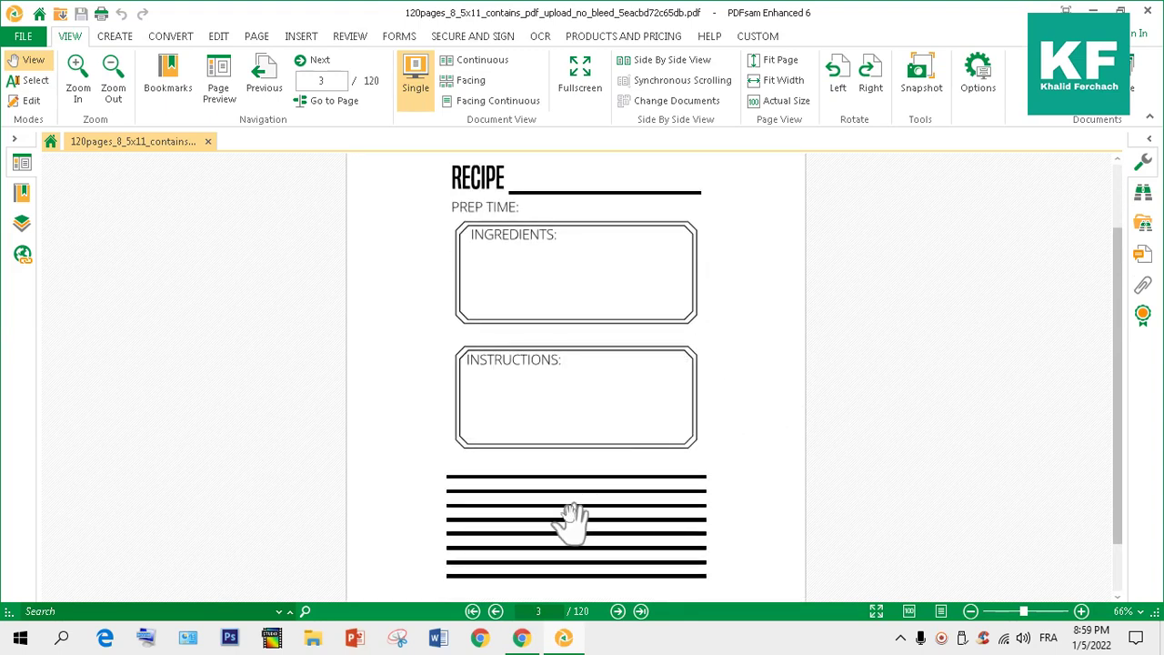
pyautogui.scroll(1, 573, 591)
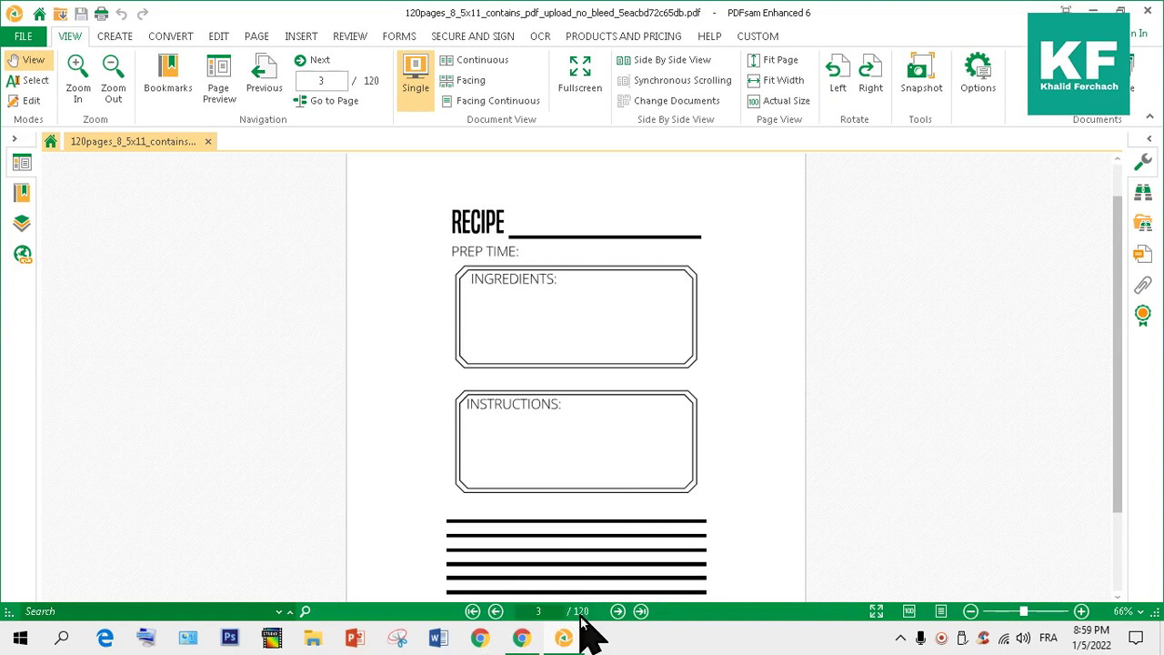
pyautogui.moveTo(564, 640)
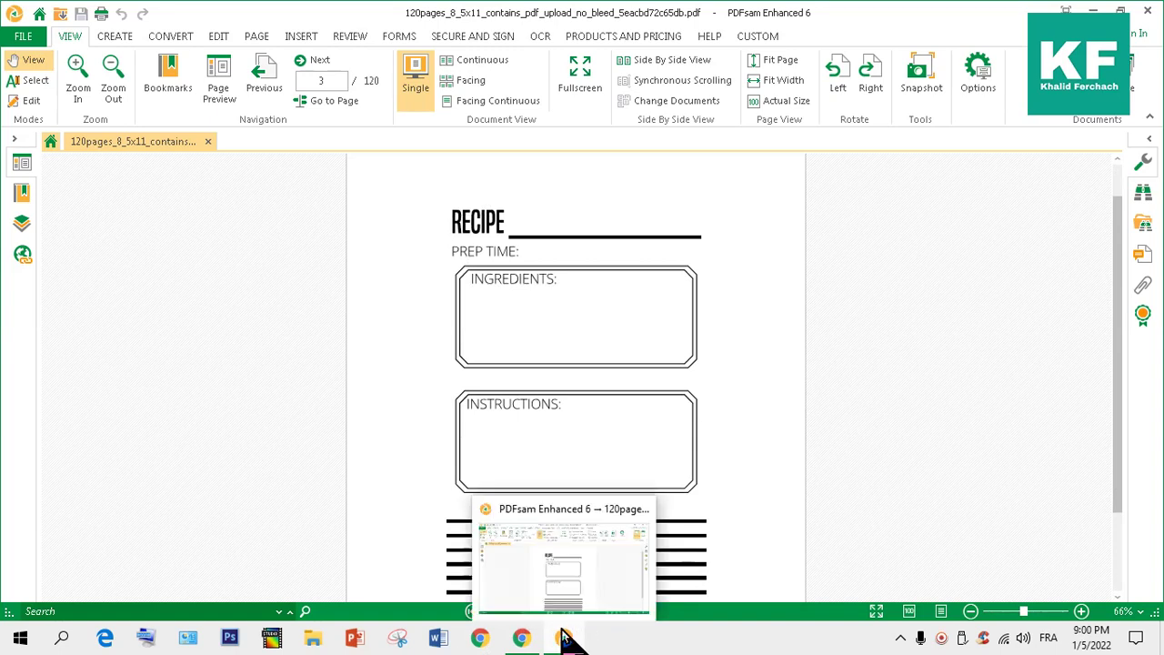
pyautogui.click(565, 640)
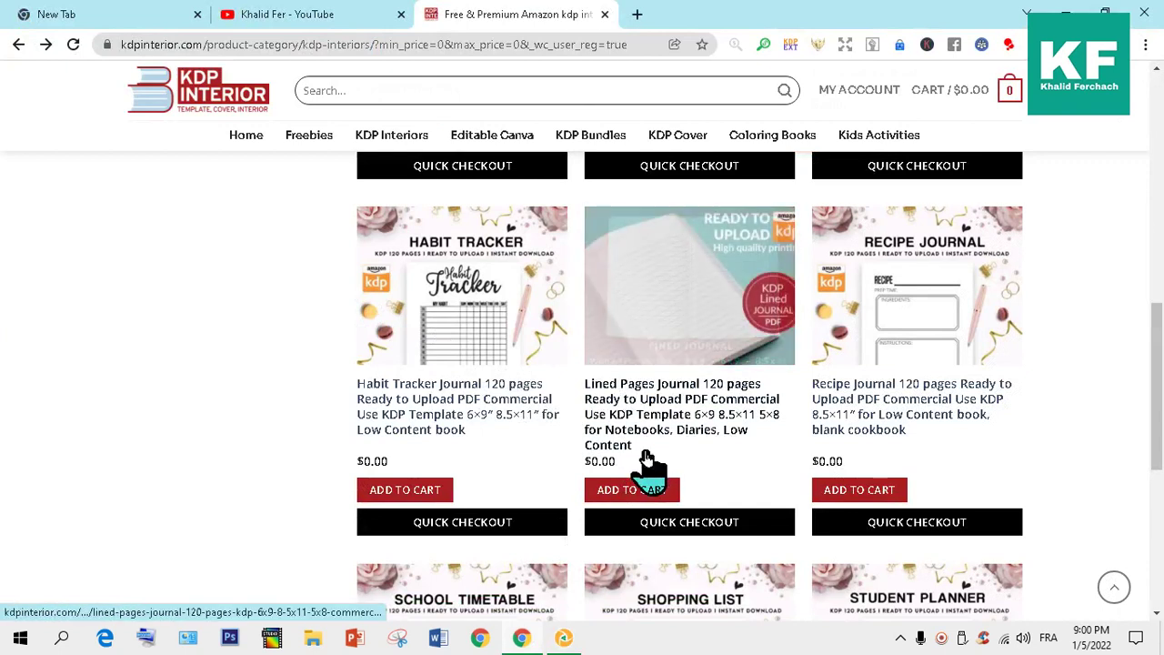
# Step: Open the Shopping List Journal product and add the free item to the cart
pyautogui.scroll(-3, 637, 464)
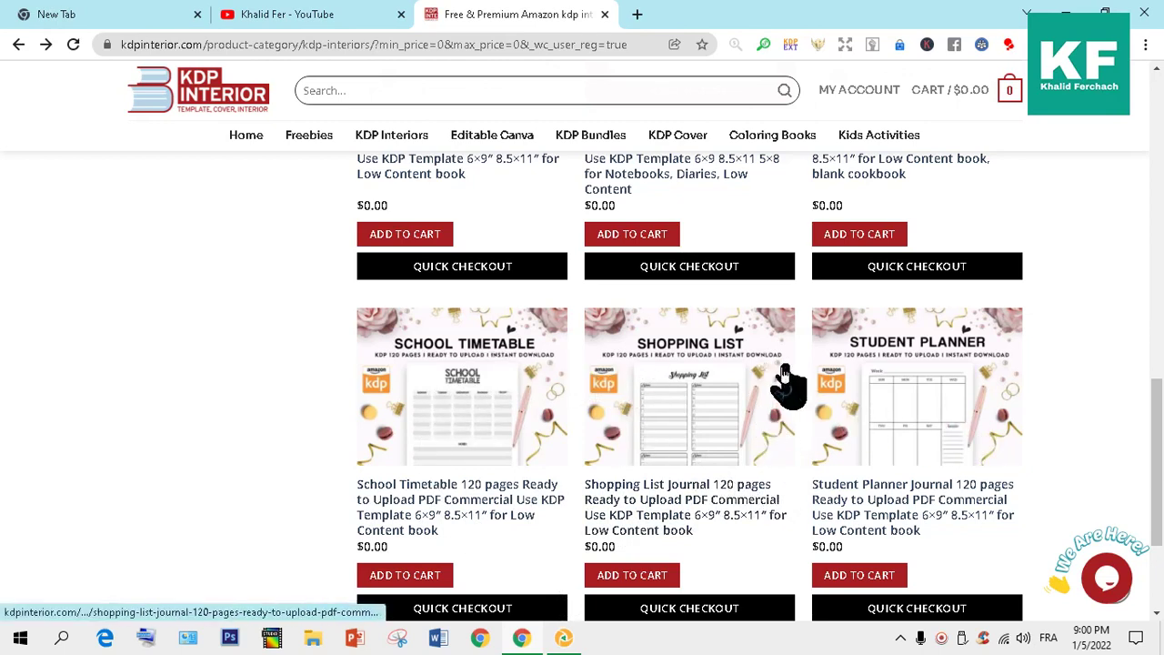
pyautogui.click(701, 384)
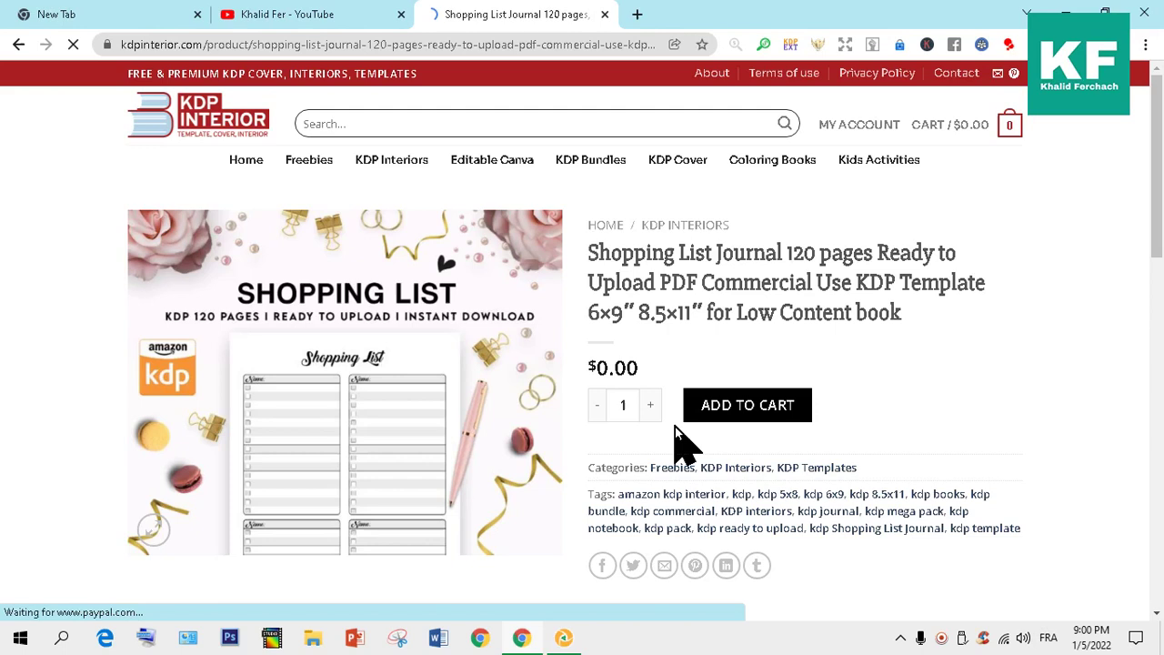
pyautogui.click(718, 403)
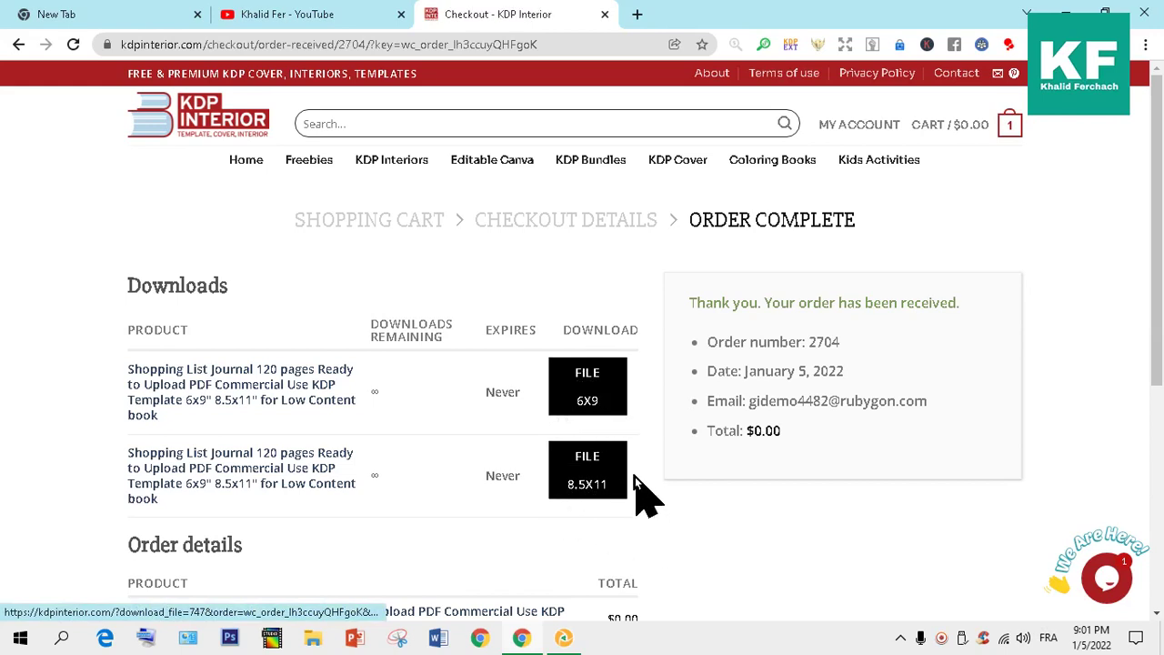
# Step: Download the Shopping List 8.5x11 PDF via IDM and open it in PDFsam Enhanced
pyautogui.click(600, 468)
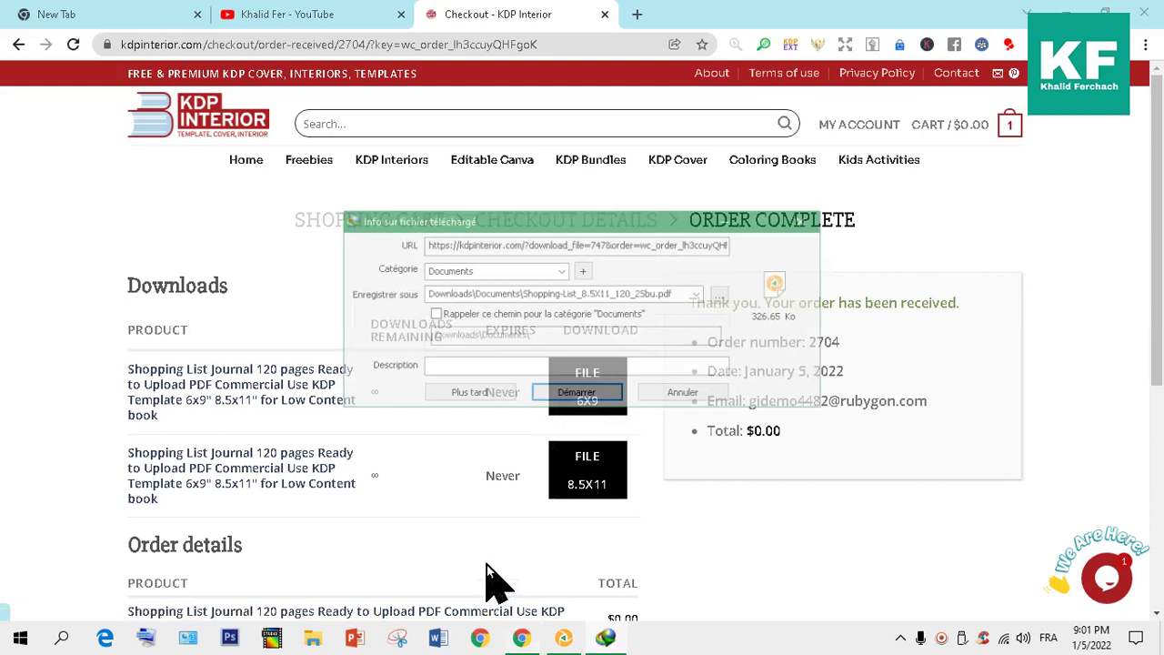
pyautogui.click(571, 393)
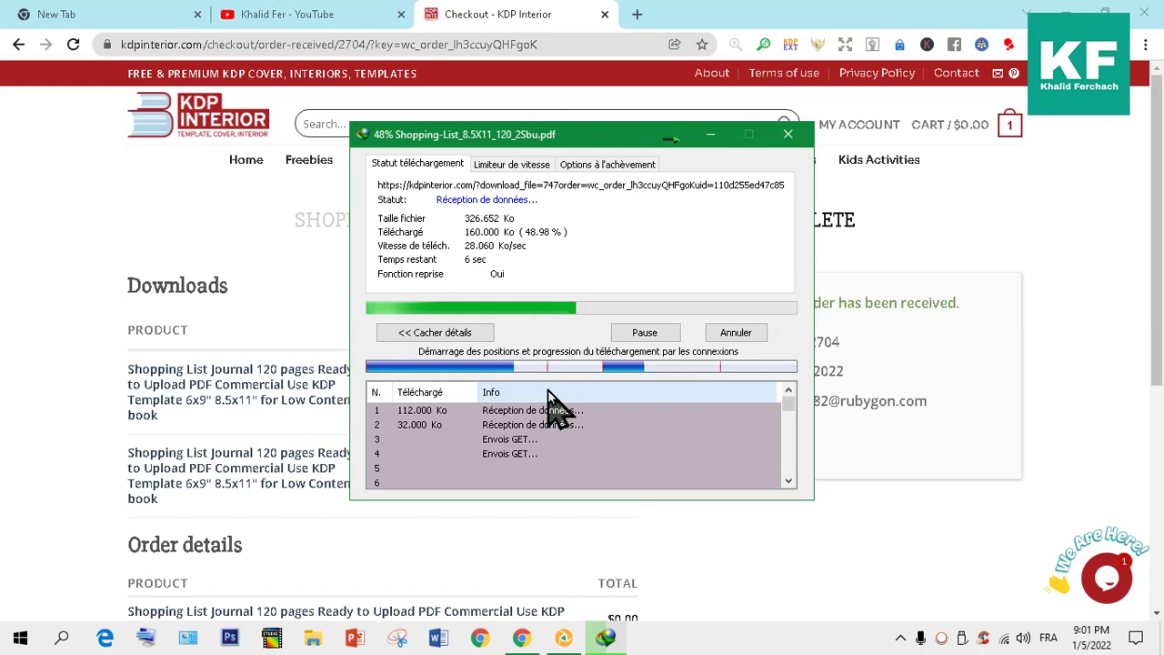
pyautogui.click(436, 373)
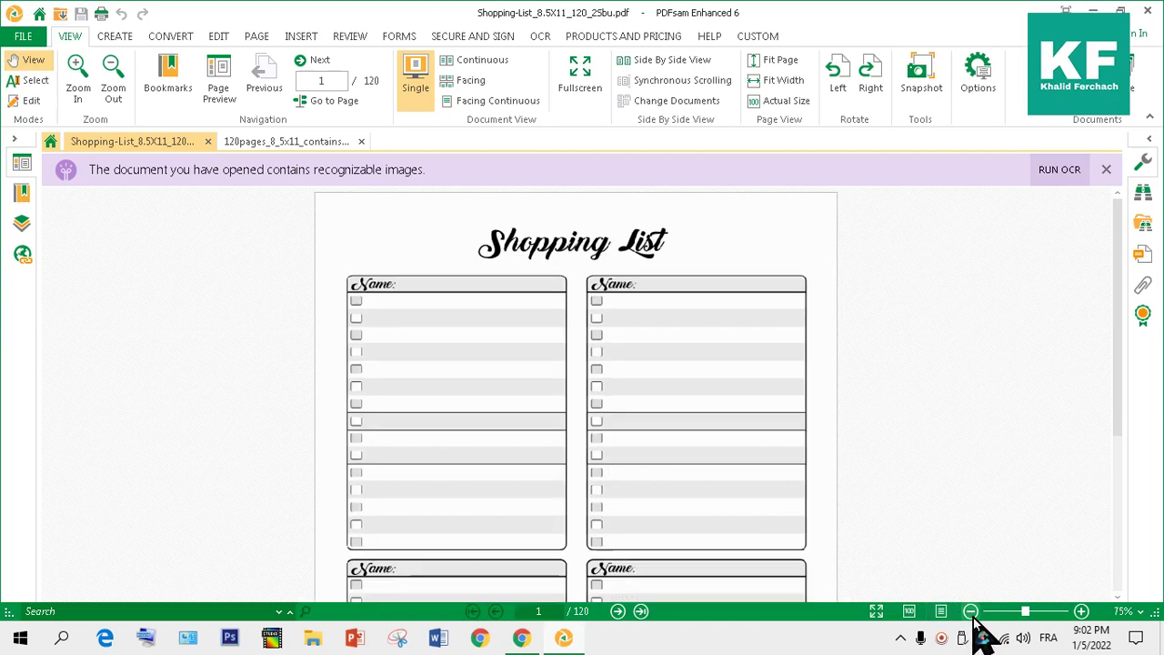
pyautogui.click(971, 612)
# Step: Scroll through the first Shopping List pages
pyautogui.scroll(-1, 664, 462)
pyautogui.scroll(-5, 664, 462)
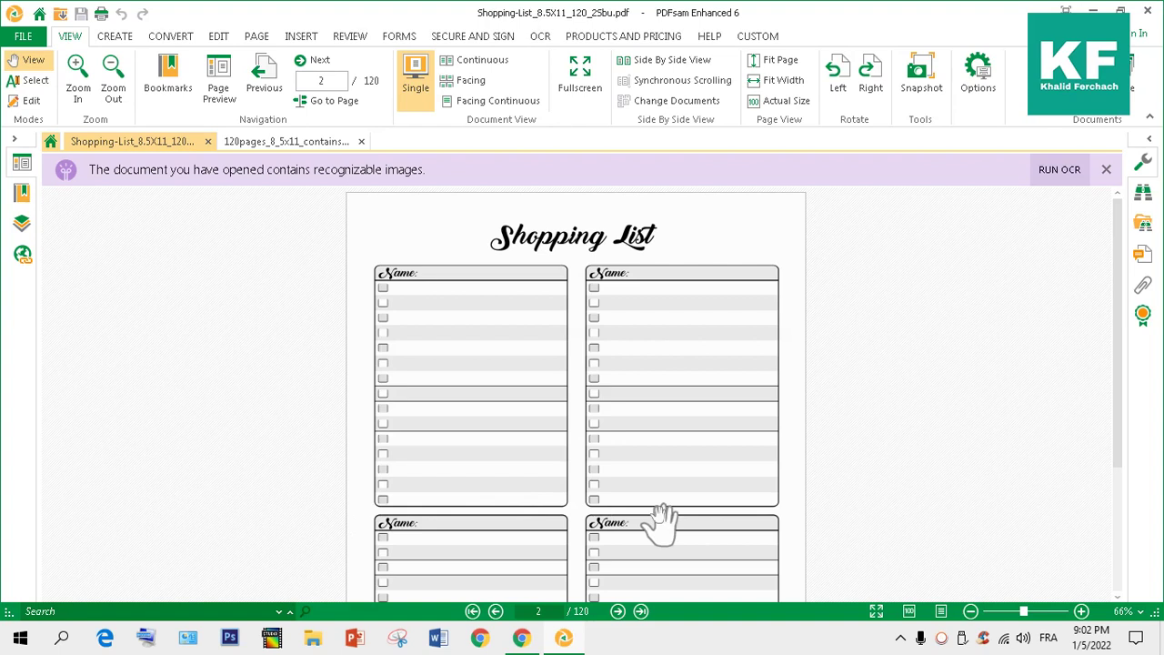
pyautogui.scroll(-1, 643, 514)
pyautogui.scroll(-3, 644, 514)
pyautogui.scroll(-1, 644, 514)
pyautogui.scroll(-2, 643, 513)
pyautogui.scroll(-1, 644, 514)
pyautogui.scroll(1, 644, 513)
# Step: Zoom page 1 out to 33% so it fits whole, then show the REVIEW tools
pyautogui.moveTo(1032, 615)
pyautogui.mouseDown()
pyautogui.moveTo(1060, 615)
pyautogui.moveTo(1030, 615)
pyautogui.mouseUp()
pyautogui.click(1031, 615)
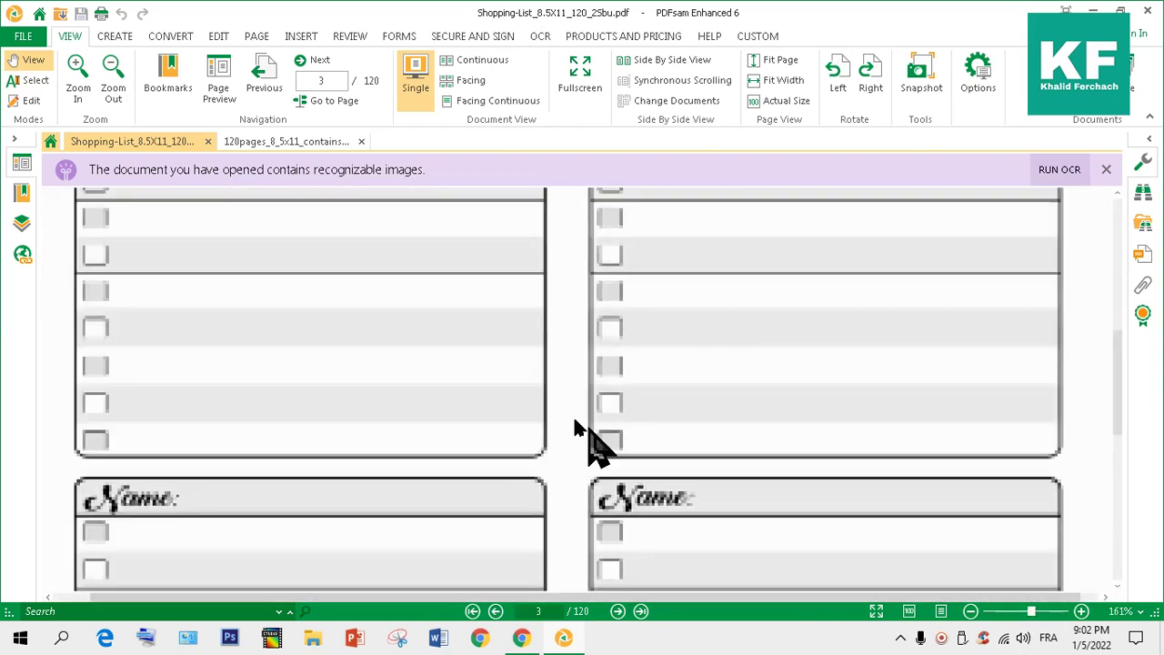
pyautogui.click(971, 612)
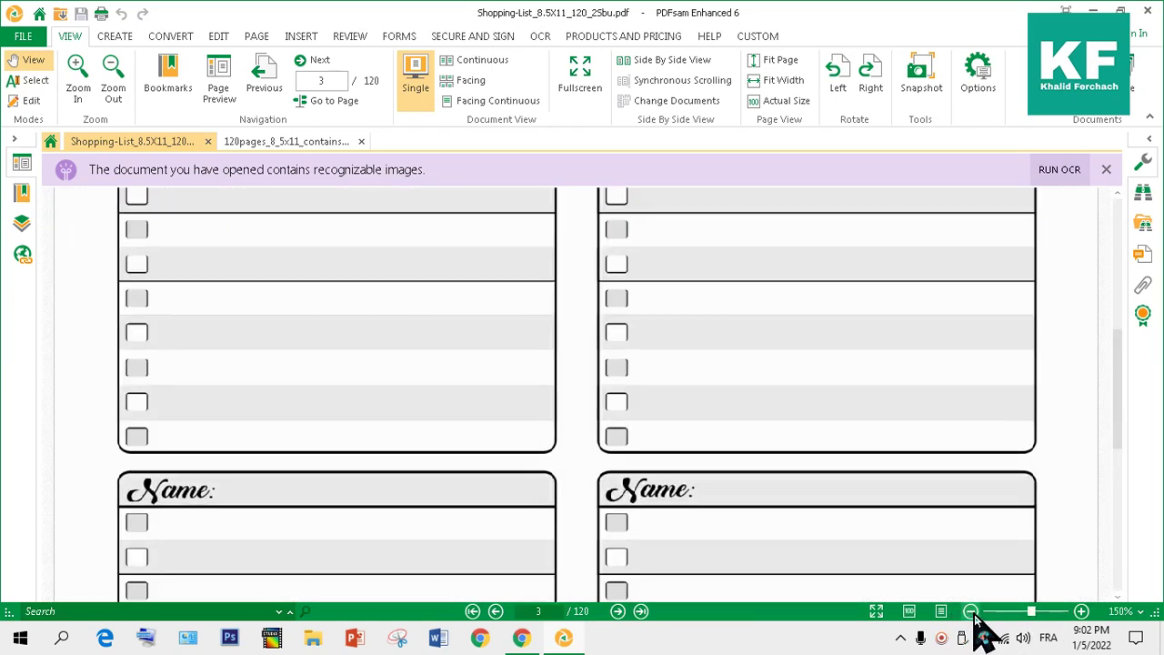
pyautogui.click(970, 612)
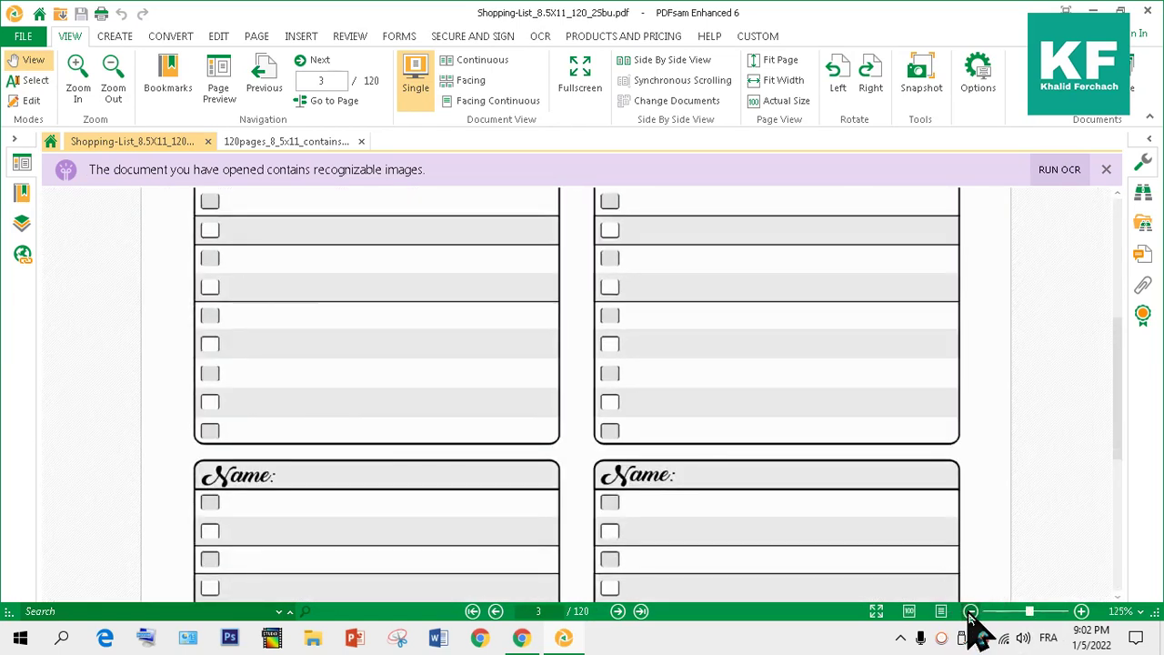
pyautogui.click(970, 612)
pyautogui.click(971, 612)
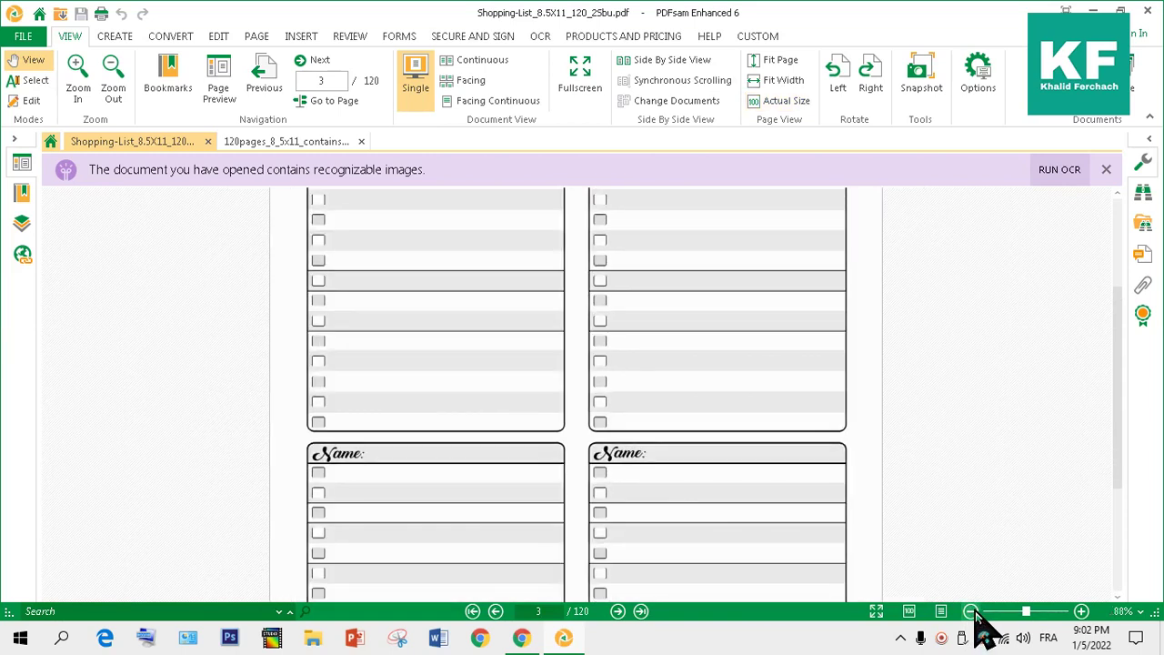
pyautogui.click(970, 611)
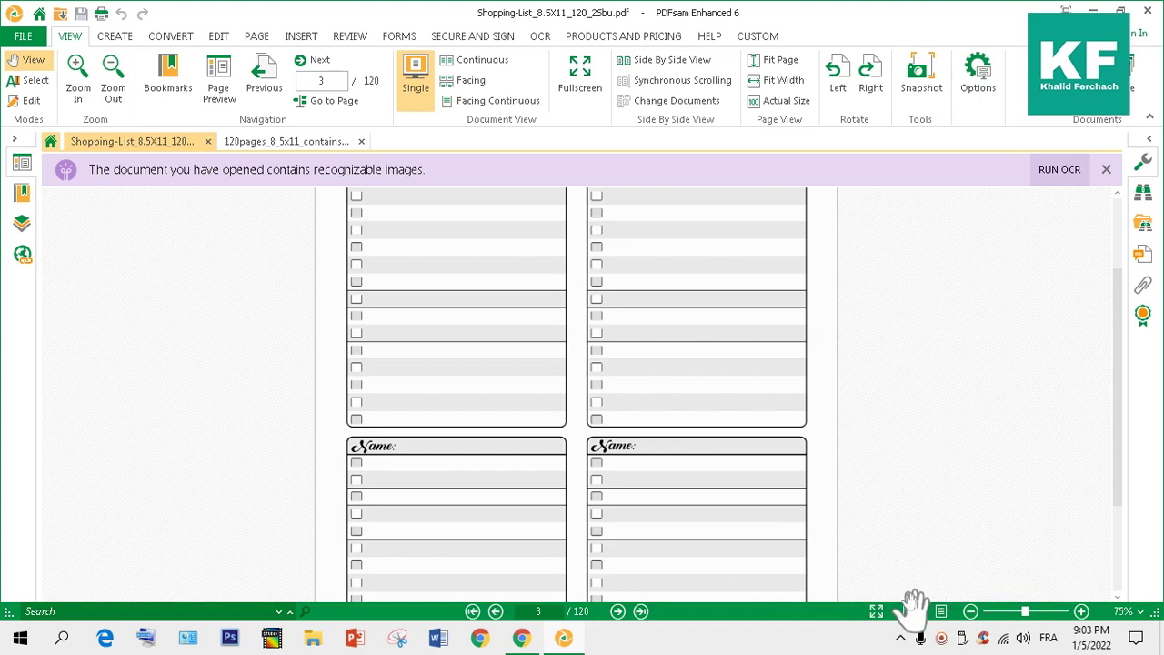
pyautogui.click(970, 611)
pyautogui.click(970, 611)
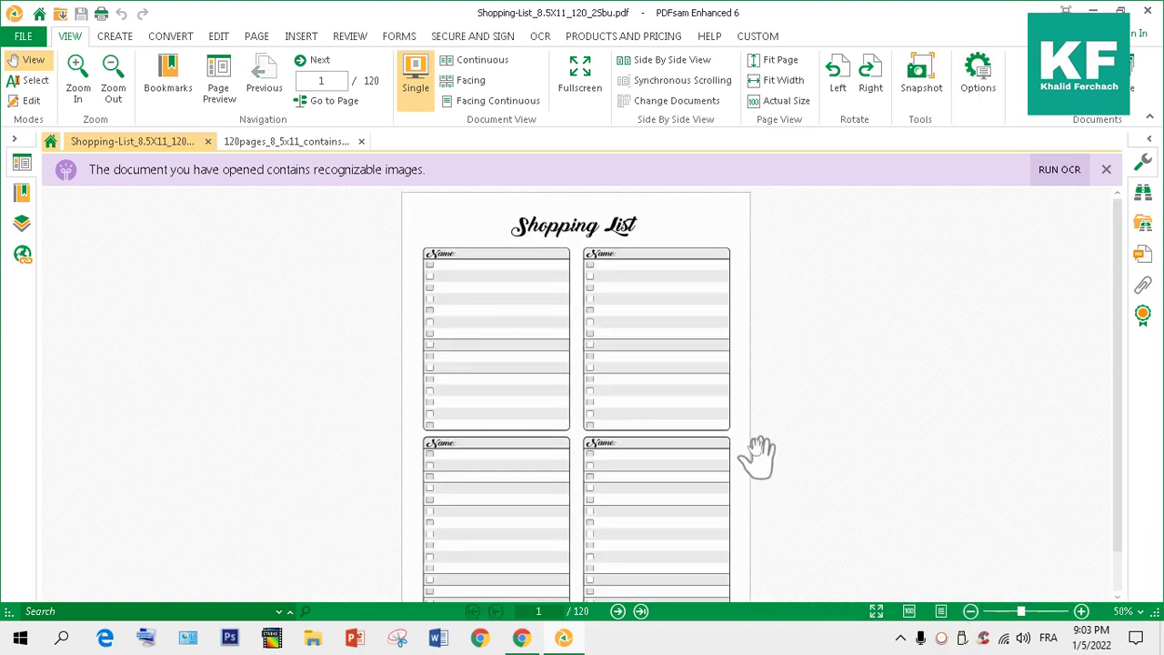
pyautogui.click(971, 612)
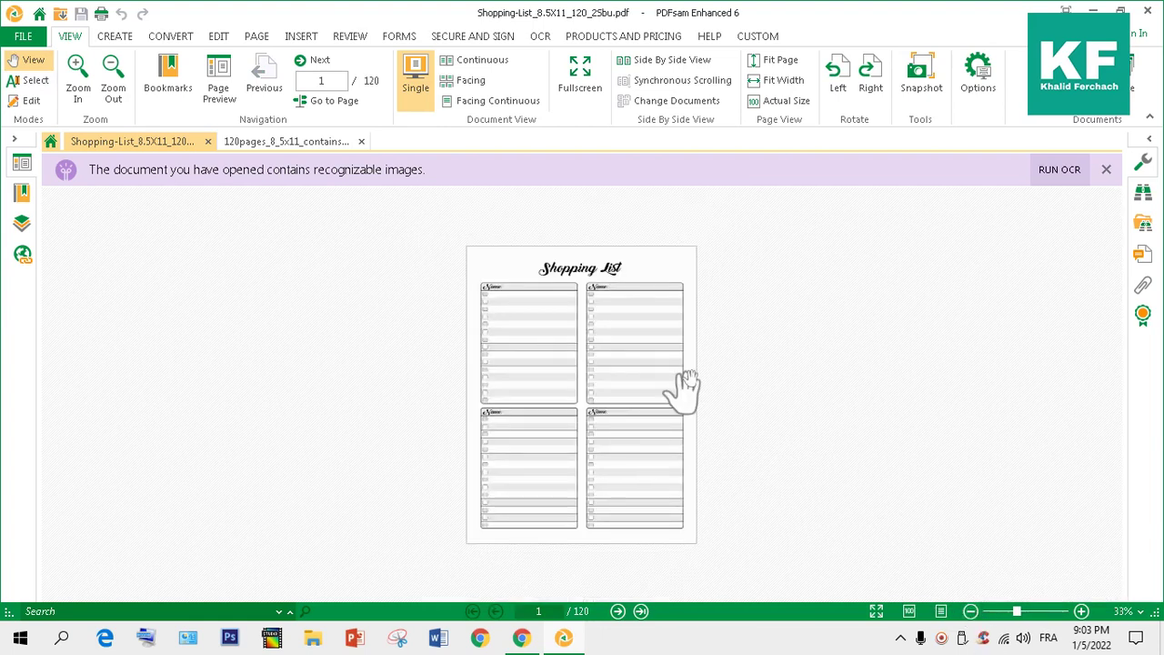
pyautogui.click(348, 38)
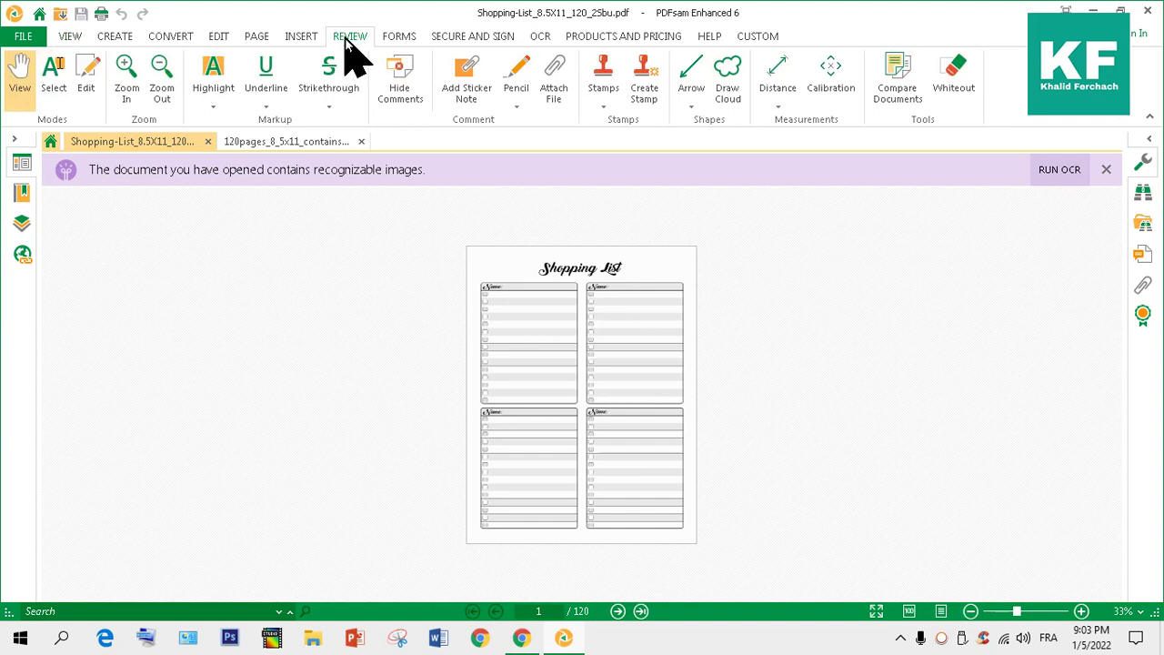
# Step: White out the whole of page 1 with a Whiteout rectangle
pyautogui.click(965, 87)
pyautogui.moveTo(470, 235); pyautogui.dragTo(803, 501)
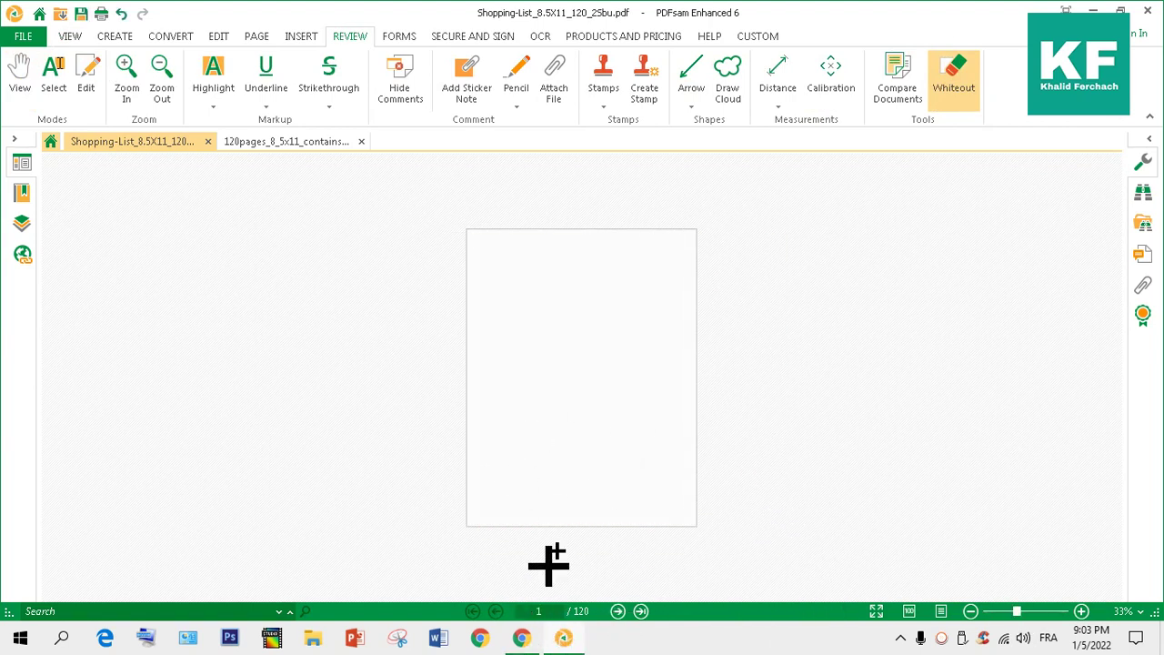
pyautogui.scroll(-1, 580, 536)
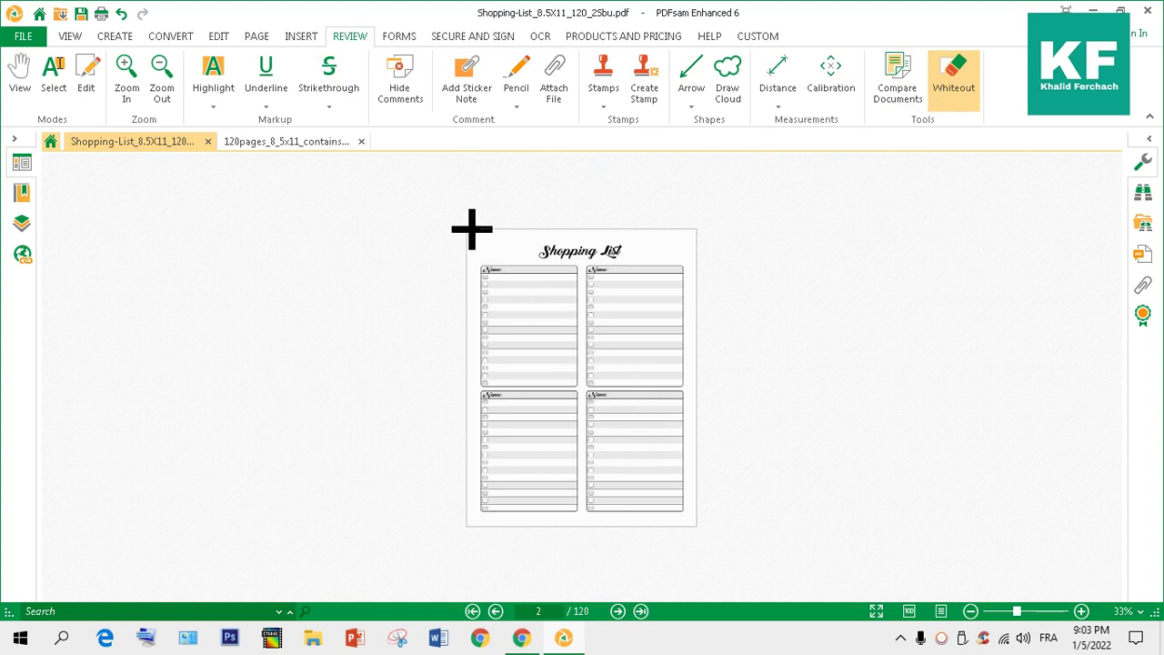
# Step: Cover all of page 2 with a whiteout rectangle so it is also blank
pyautogui.click(965, 80)
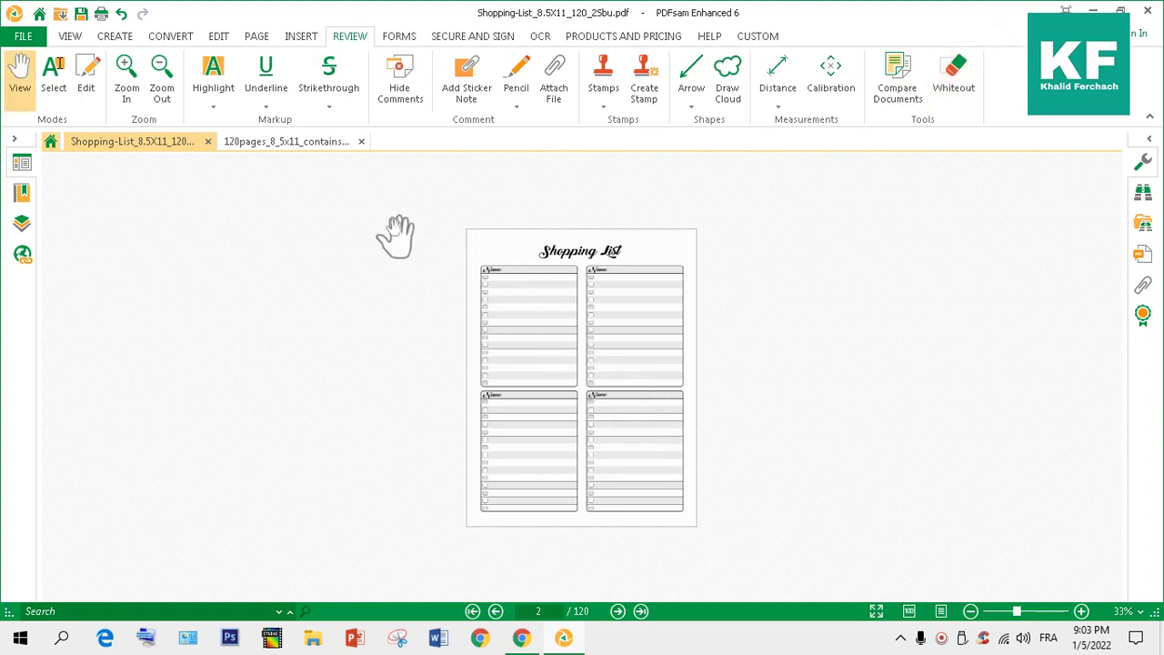
pyautogui.click(953, 78)
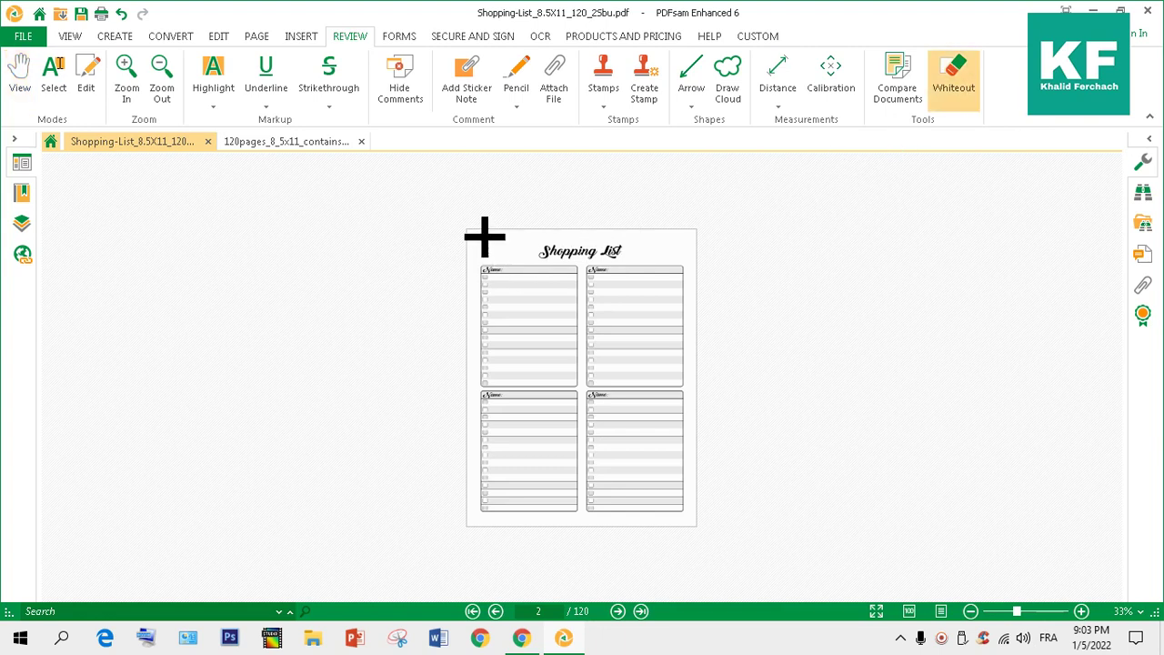
pyautogui.click(953, 82)
pyautogui.click(954, 86)
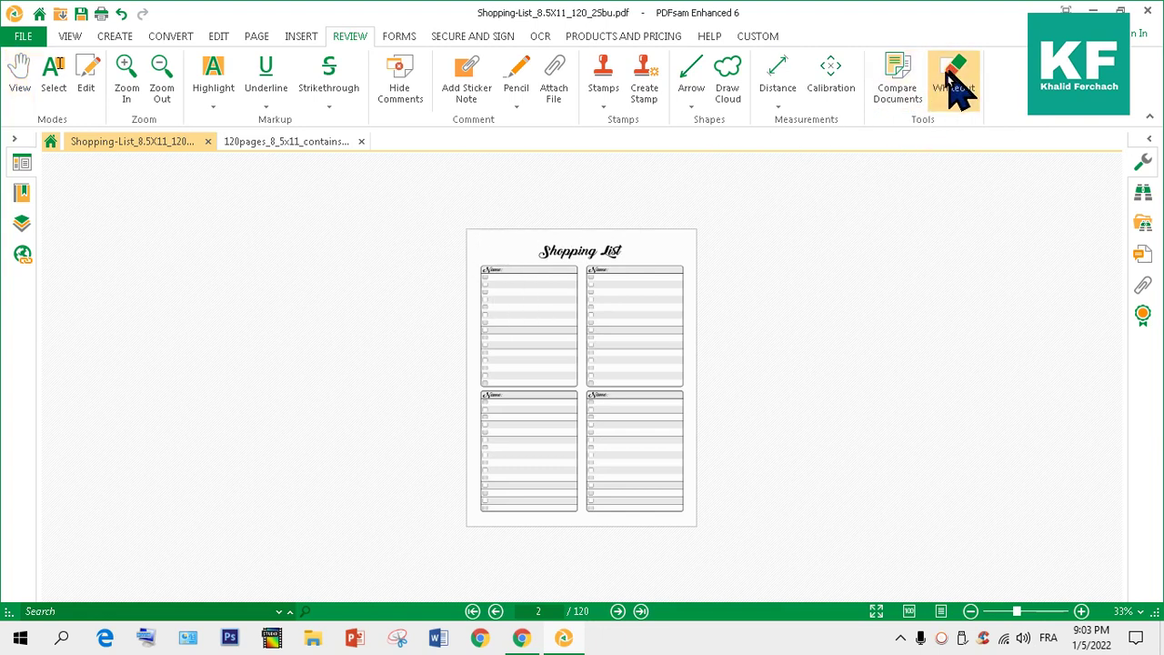
pyautogui.moveTo(474, 235); pyautogui.dragTo(736, 546)
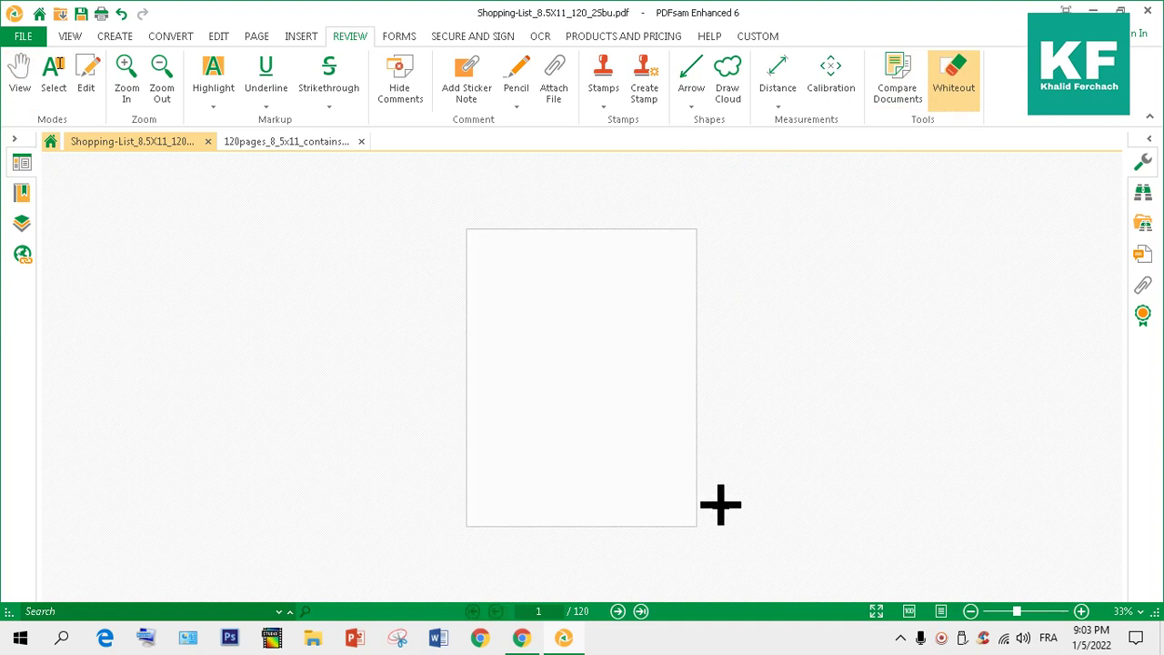
pyautogui.scroll(-2, 723, 511)
pyautogui.scroll(1, 723, 511)
# Step: Draw a text box in the upper half of page 1 reading 'This book belongs to:' with an underline line
pyautogui.click(219, 39)
pyautogui.click(736, 65)
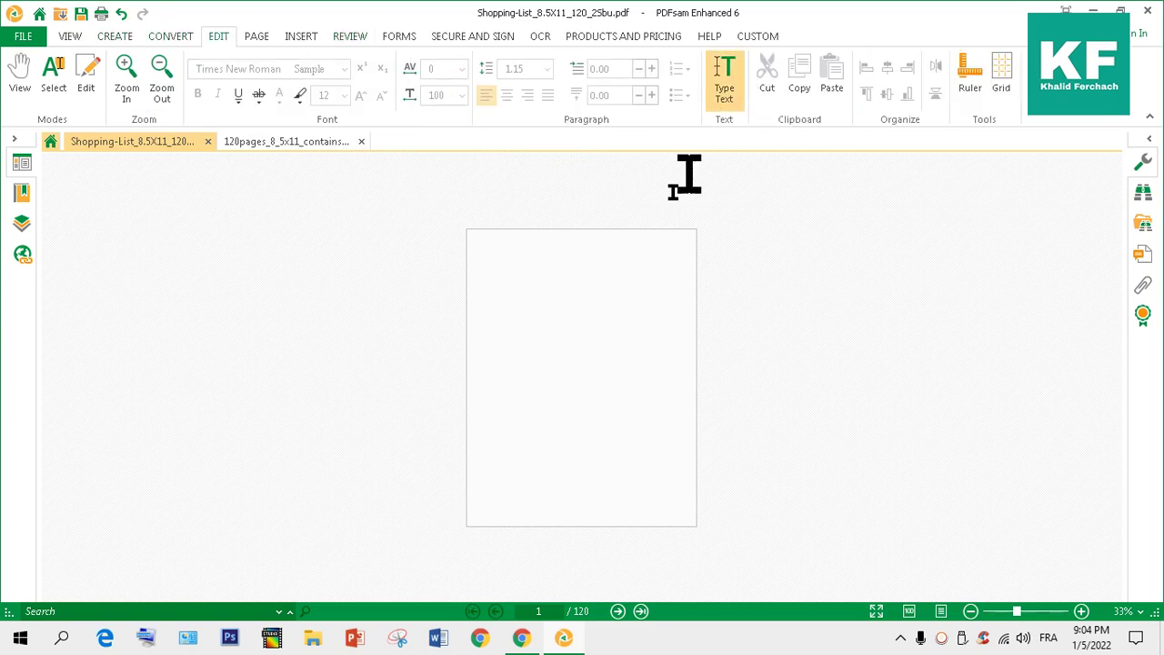
pyautogui.click(516, 317)
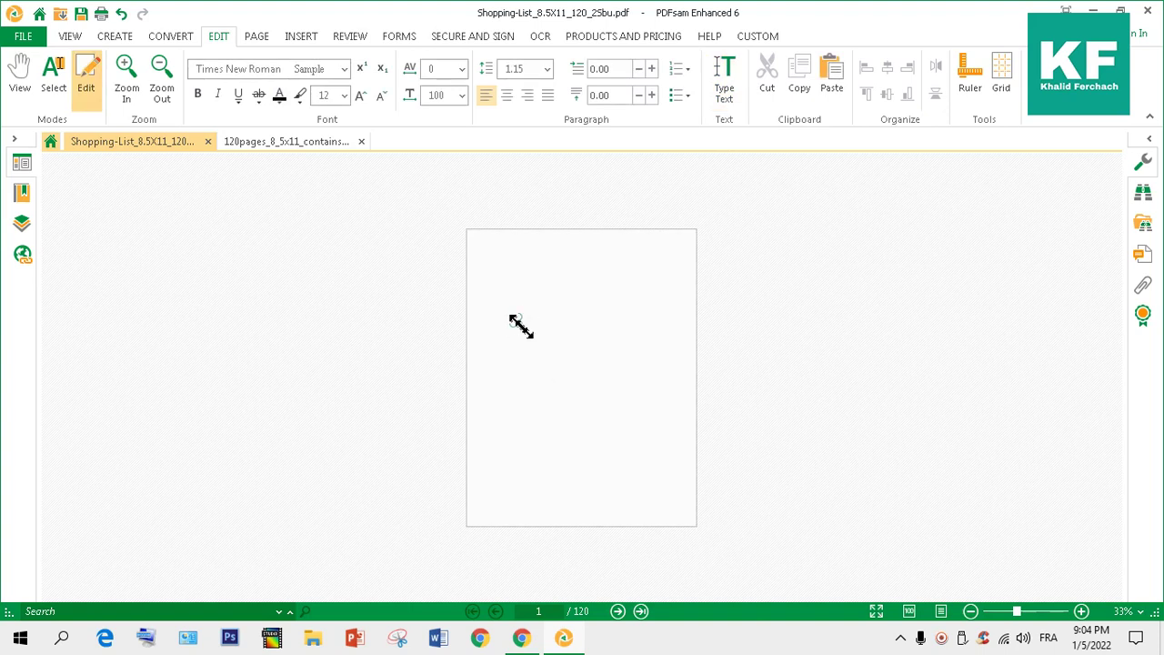
pyautogui.moveTo(513, 318); pyautogui.dragTo(663, 392)
pyautogui.write('This book belongs to')
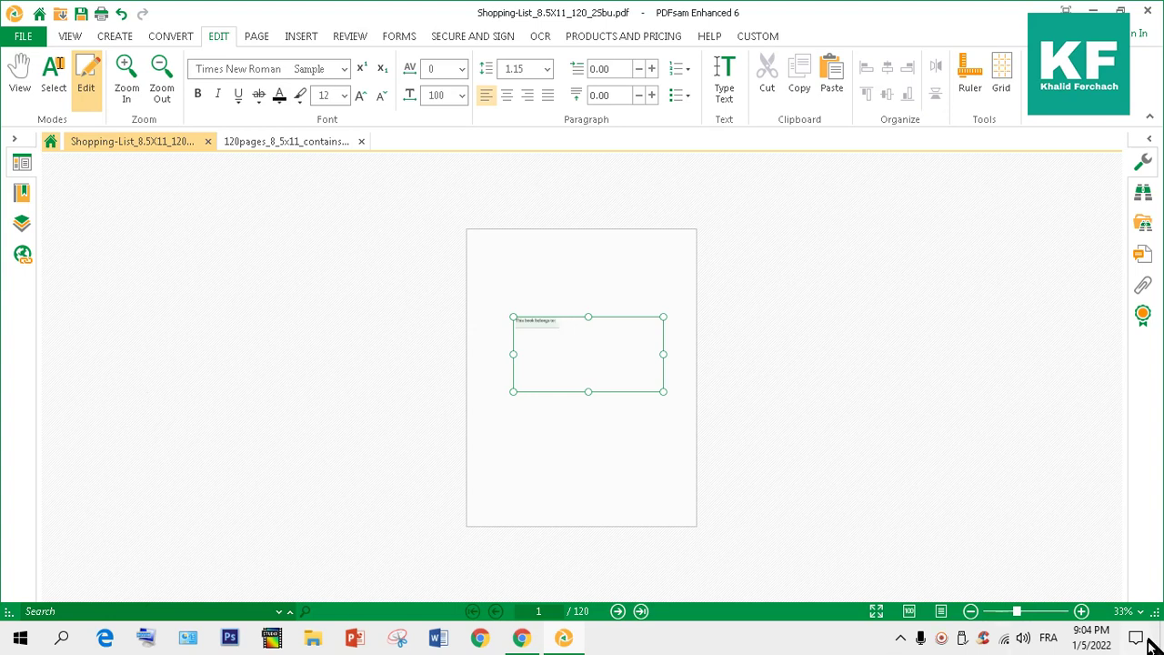
pyautogui.click(1043, 615)
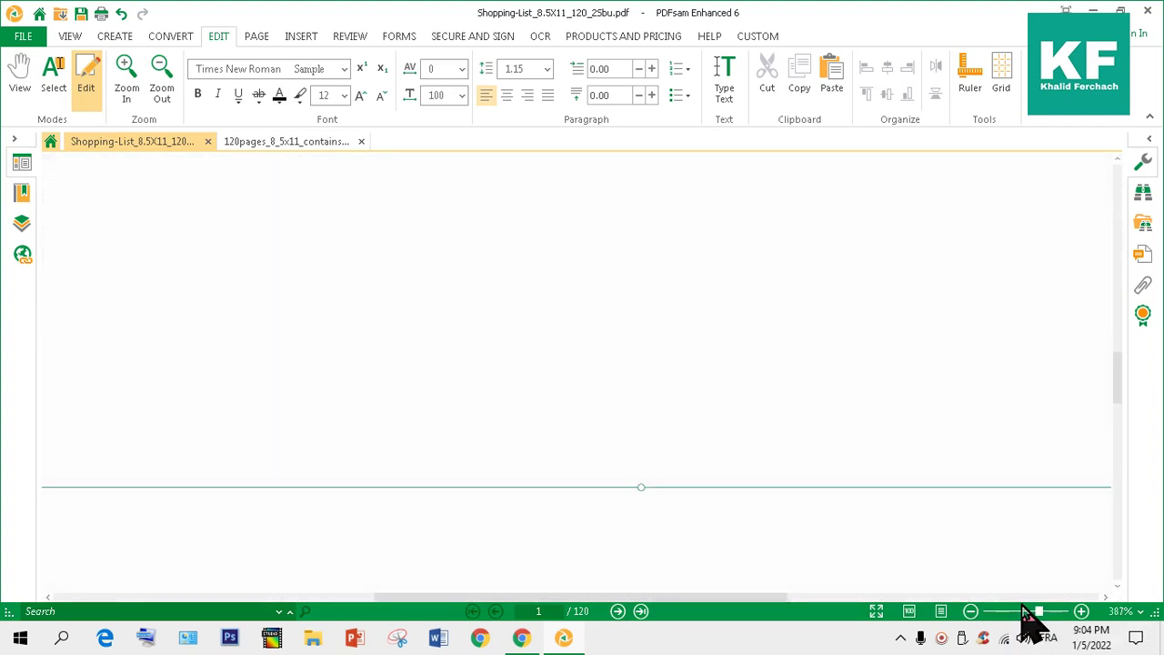
# Step: At 80% zoom, copy the underline line and paste a copy below the heading
pyautogui.click(1023, 612)
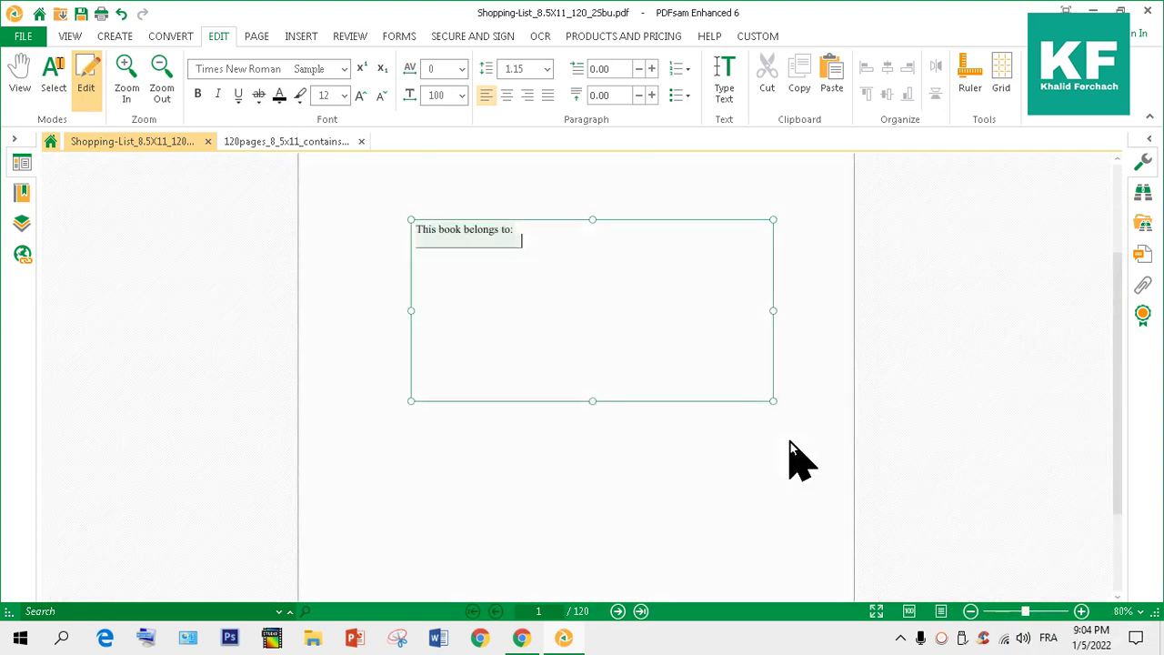
pyautogui.doubleClick(519, 247)
pyautogui.rightClick(501, 247)
pyautogui.click(549, 280)
pyautogui.click(542, 266)
pyautogui.click(421, 256)
pyautogui.rightClick(424, 257)
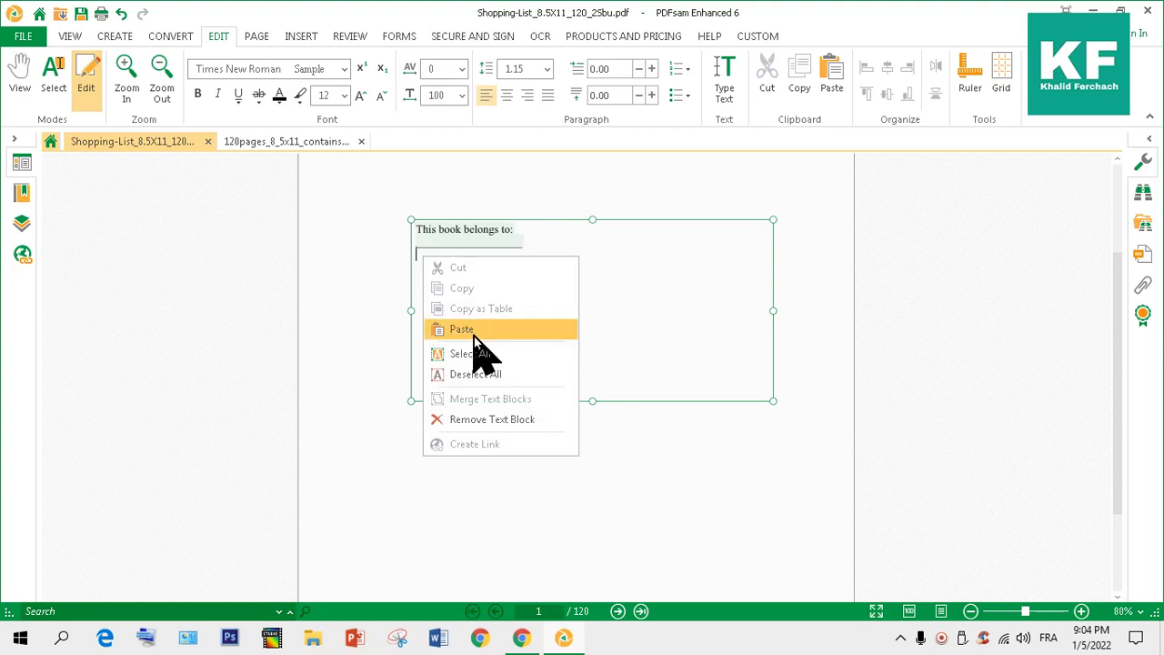
pyautogui.click(482, 331)
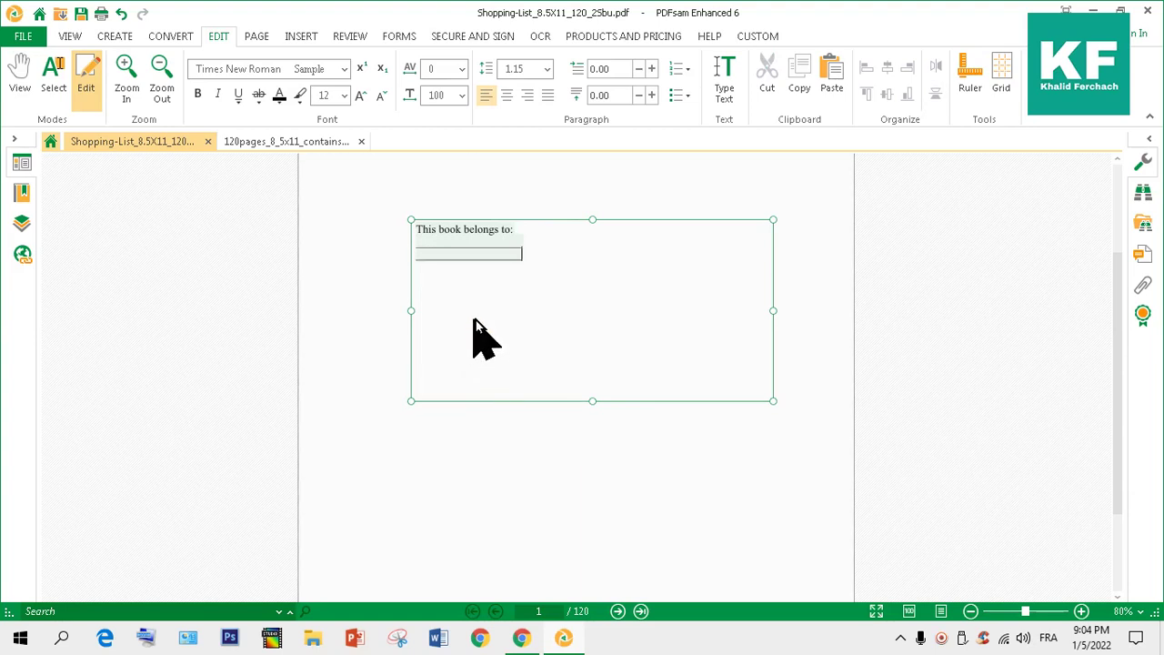
# Step: Paste a second underline line, then select all text in the block
pyautogui.rightClick(429, 266)
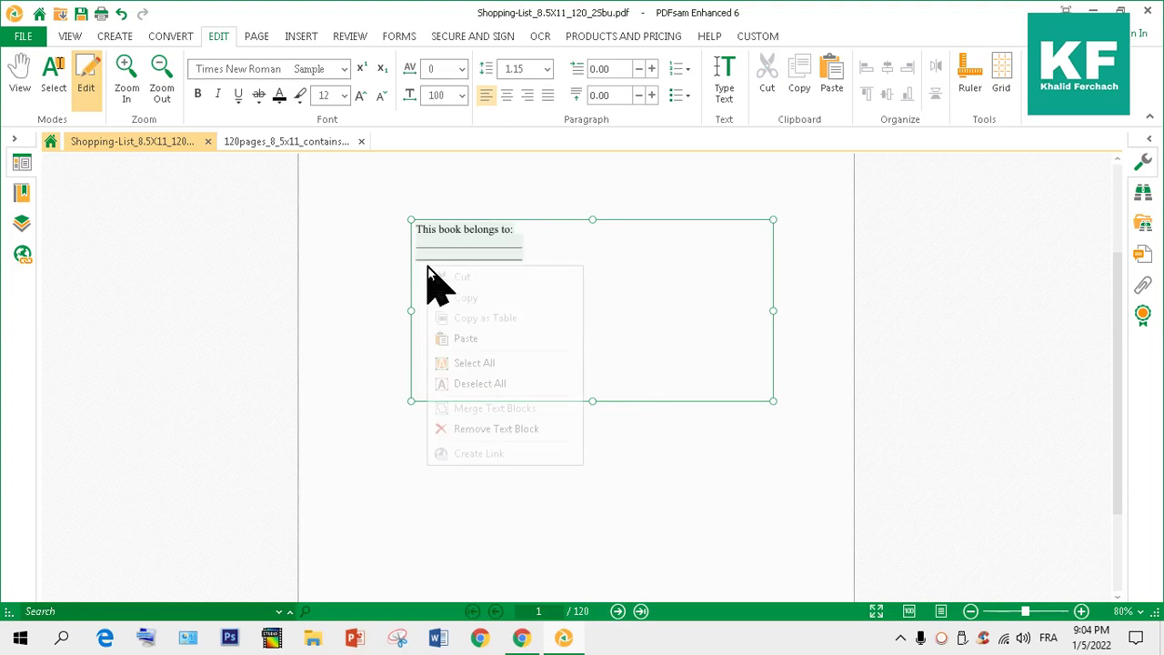
pyautogui.click(484, 336)
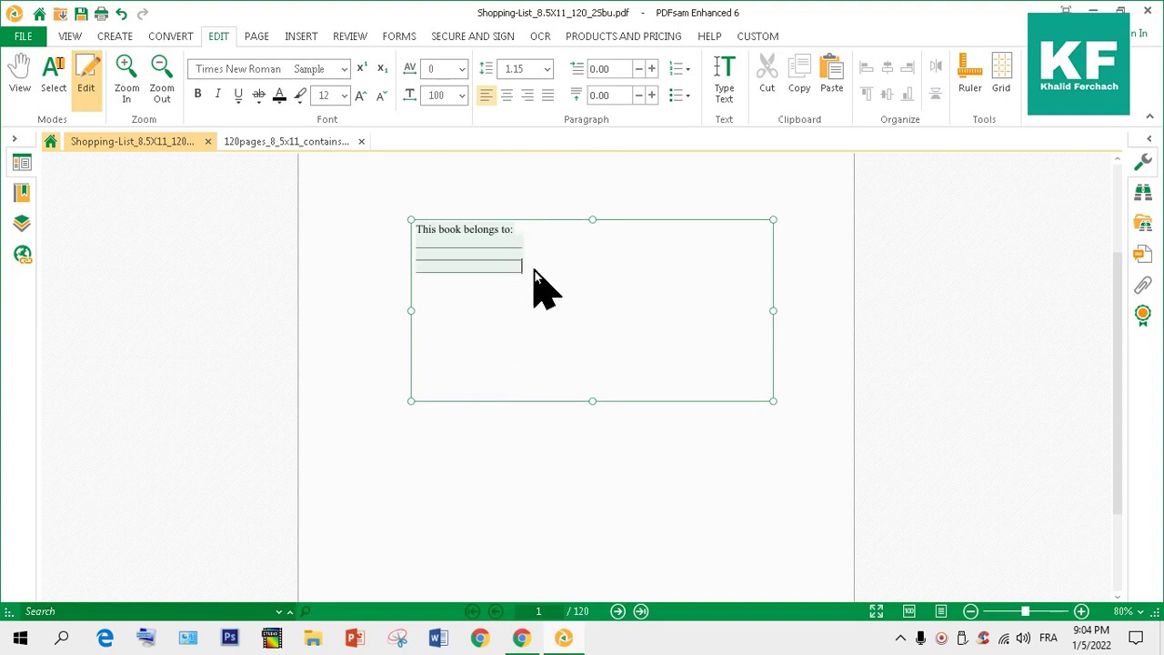
pyautogui.rightClick(460, 252)
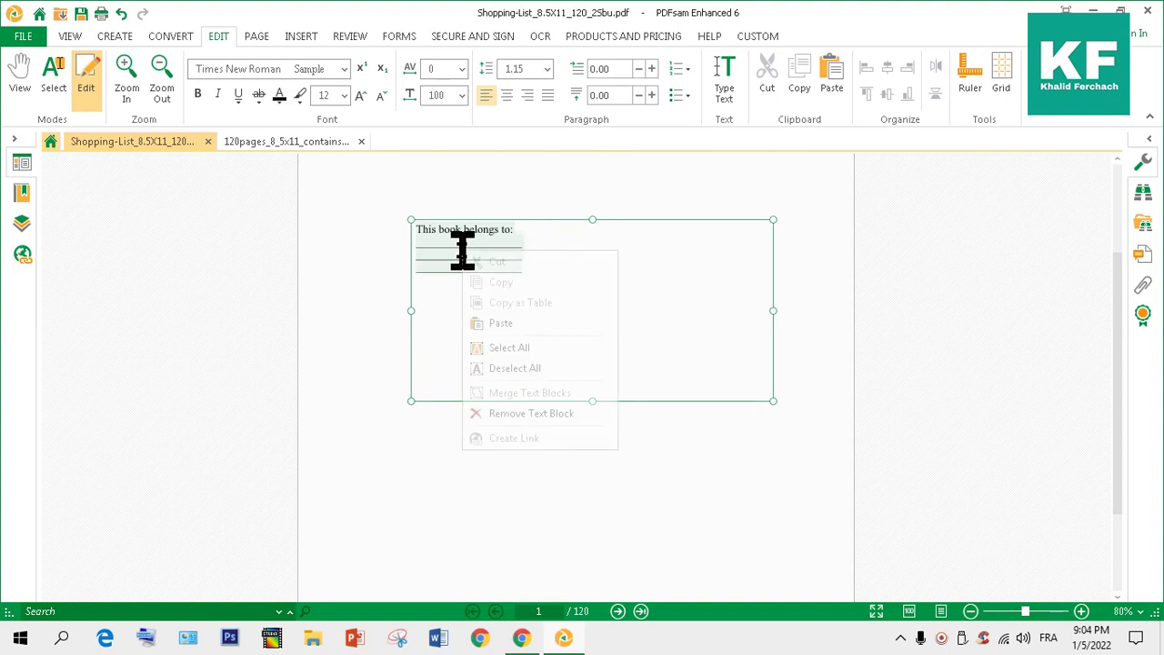
pyautogui.click(535, 353)
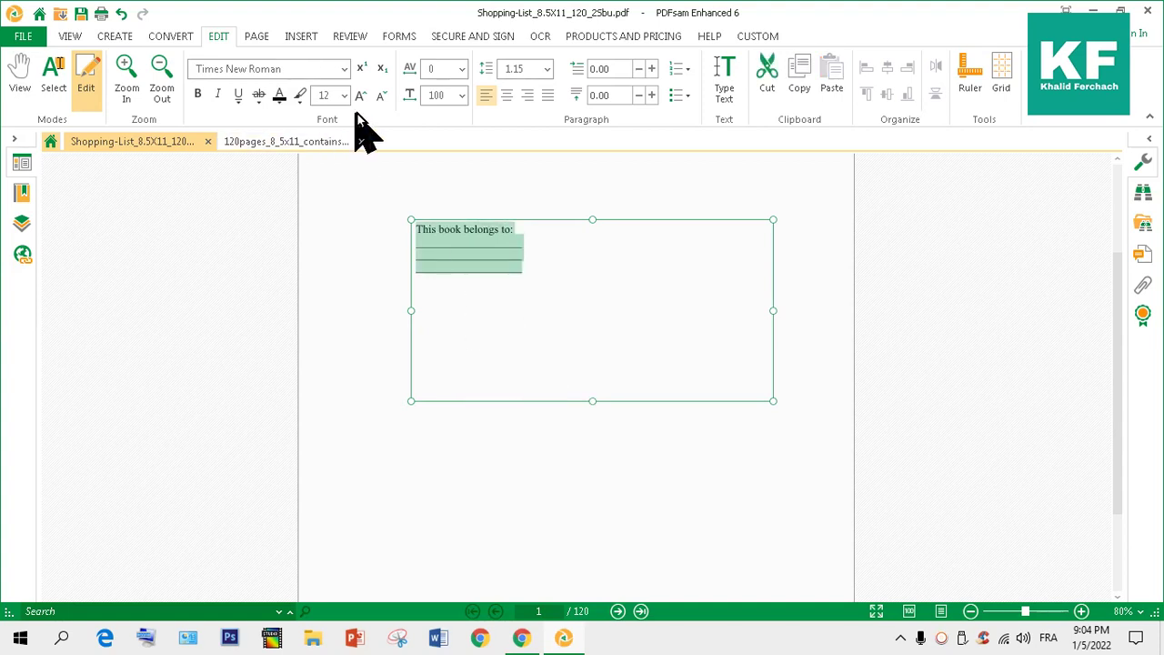
# Step: Centre-align the selected text and raise its font size to 30
pyautogui.click(509, 97)
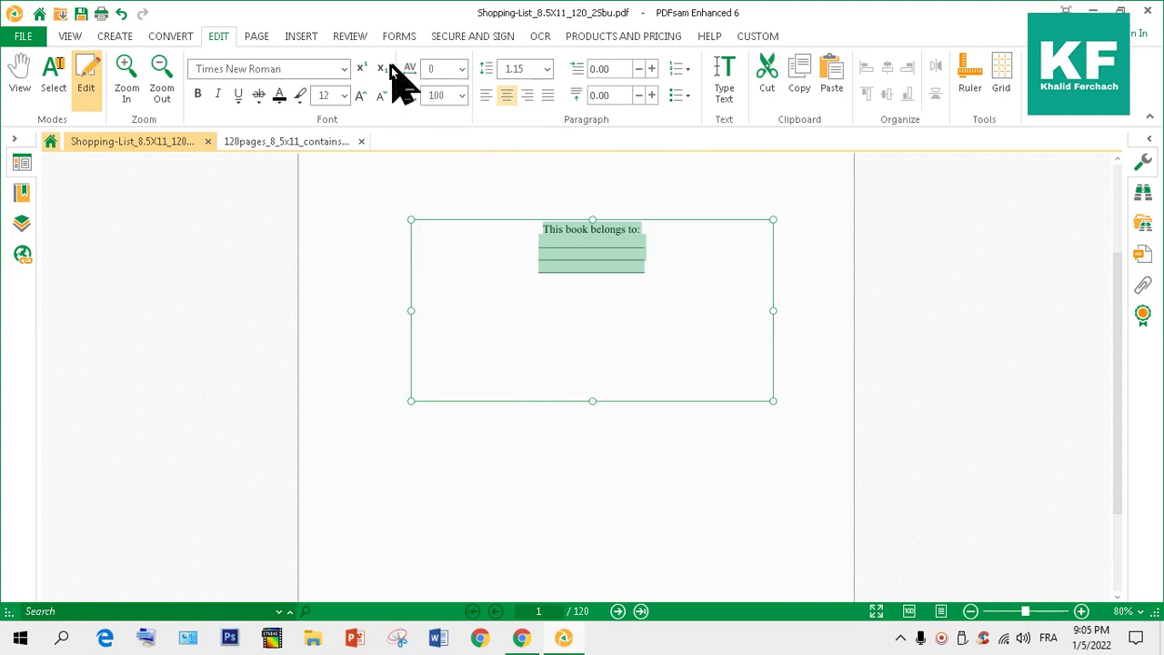
pyautogui.click(360, 94)
pyautogui.click(362, 96)
pyautogui.click(362, 96)
pyautogui.click(362, 96)
pyautogui.click(362, 95)
pyautogui.click(361, 95)
pyautogui.click(362, 96)
pyautogui.click(362, 96)
pyautogui.click(362, 96)
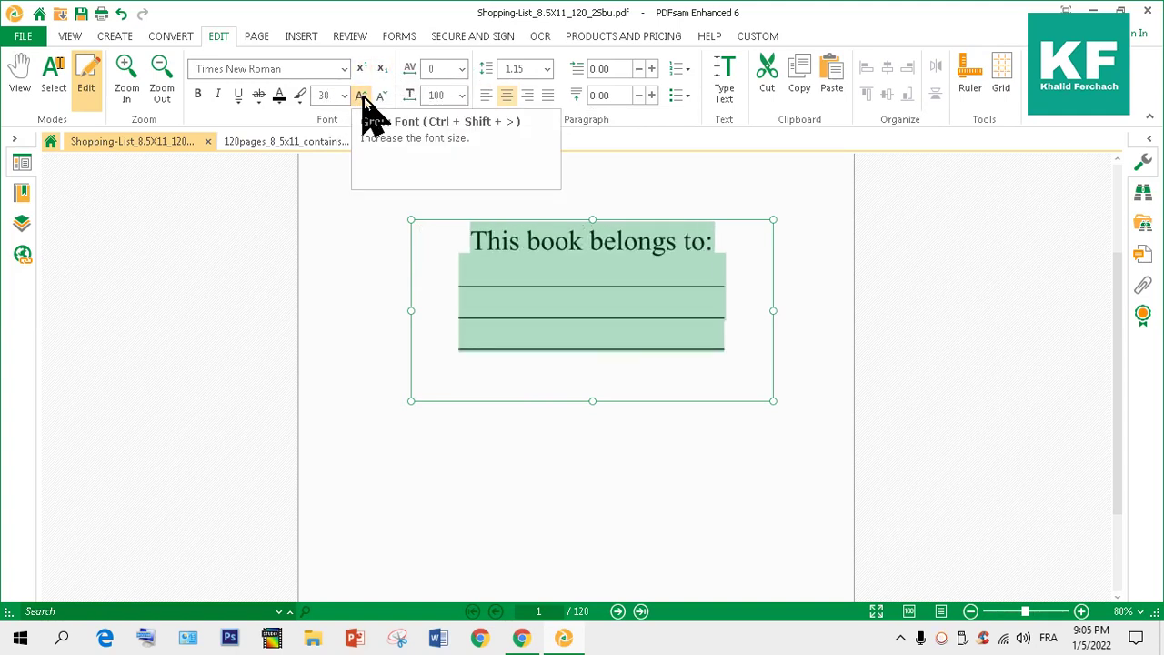
# Step: At 50% zoom, drag the 'This book belongs to:' block to the middle of page 1
pyautogui.click(970, 612)
pyautogui.click(970, 612)
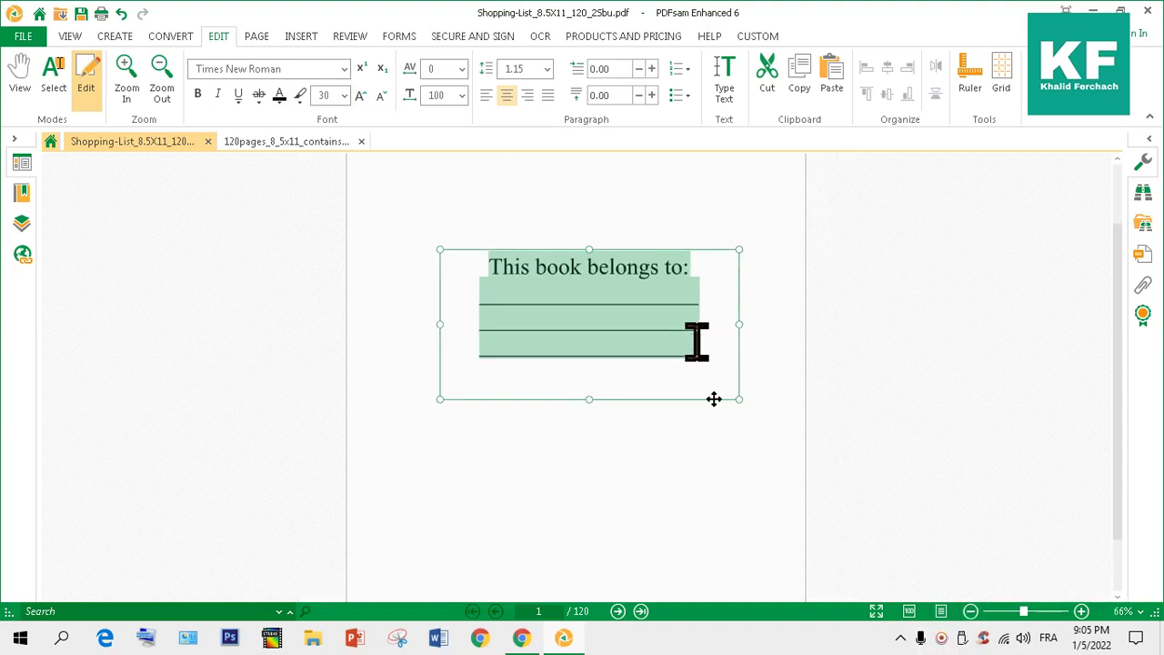
pyautogui.click(973, 612)
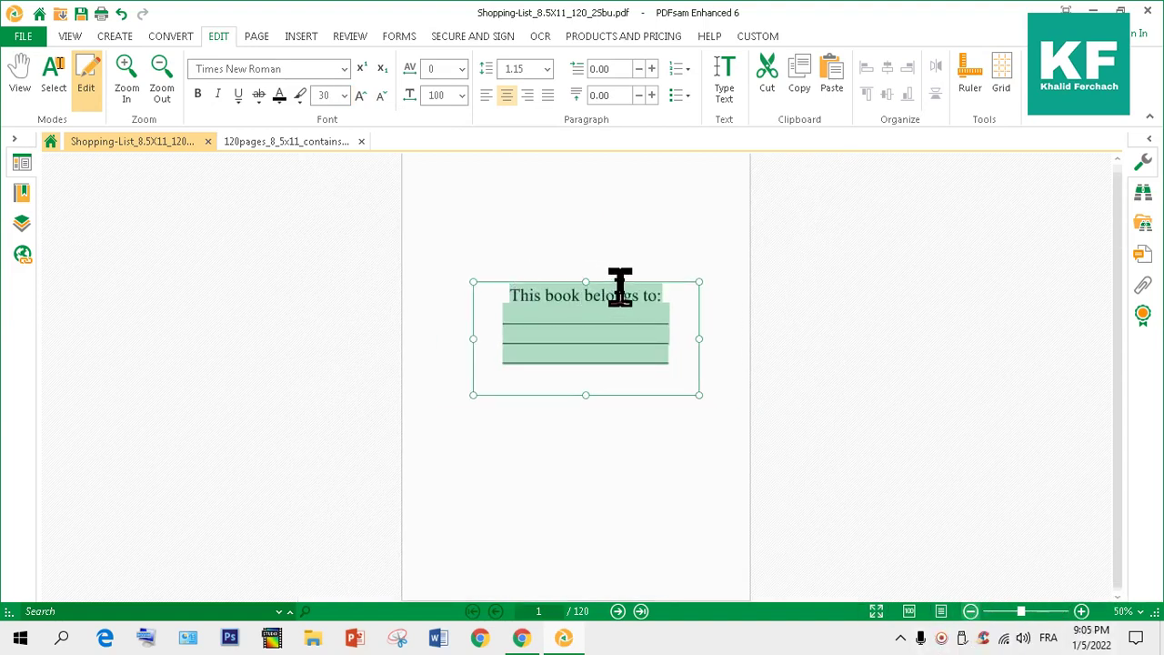
pyautogui.moveTo(618, 278)
pyautogui.mouseDown()
pyautogui.moveTo(595, 278)
pyautogui.moveTo(618, 275)
pyautogui.moveTo(608, 278)
pyautogui.mouseUp()
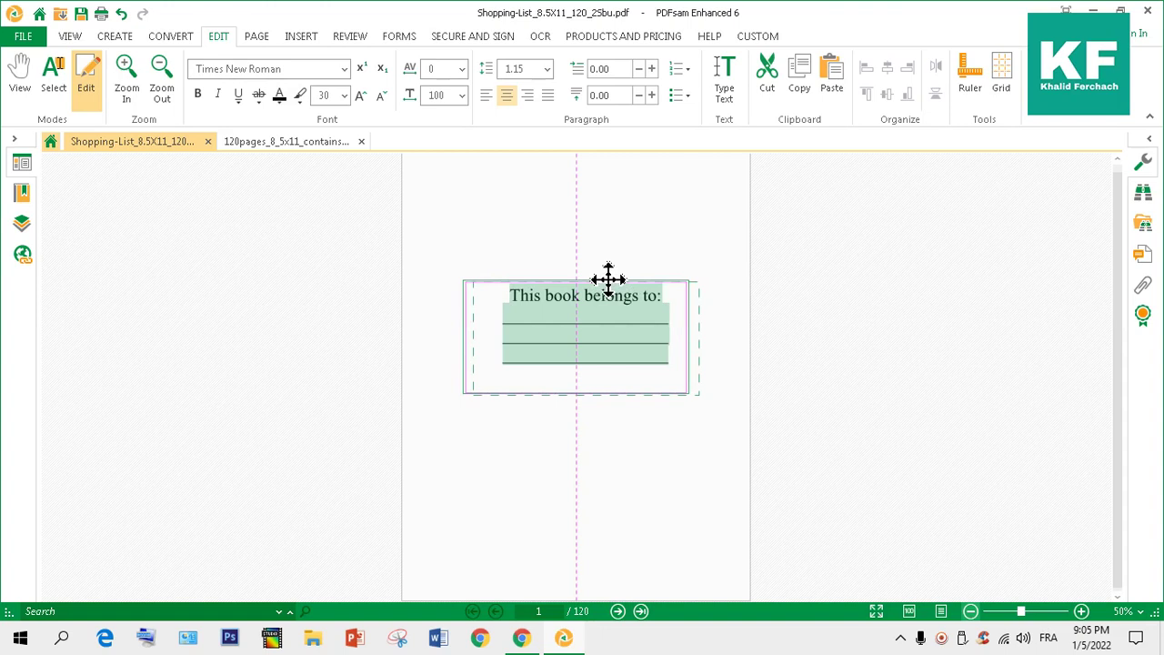
pyautogui.moveTo(608, 278)
pyautogui.mouseDown()
pyautogui.moveTo(606, 348)
pyautogui.moveTo(603, 301)
pyautogui.moveTo(600, 327)
pyautogui.moveTo(606, 319)
pyautogui.mouseUp()
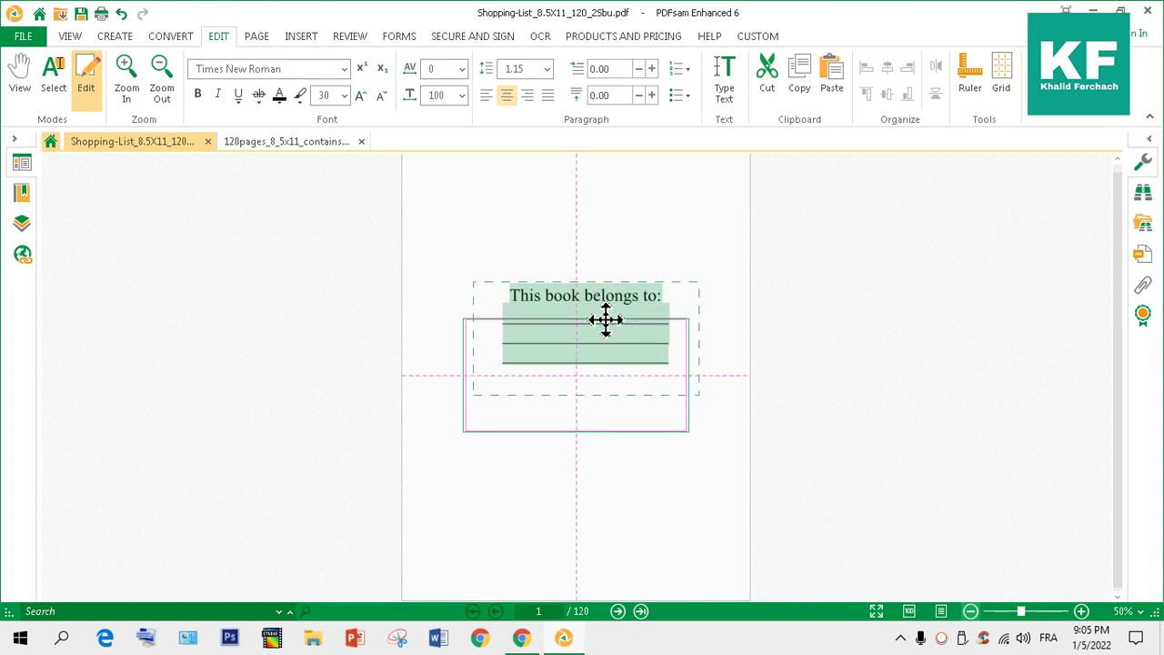
pyautogui.moveTo(605, 319); pyautogui.dragTo(605, 318)
pyautogui.click(592, 278)
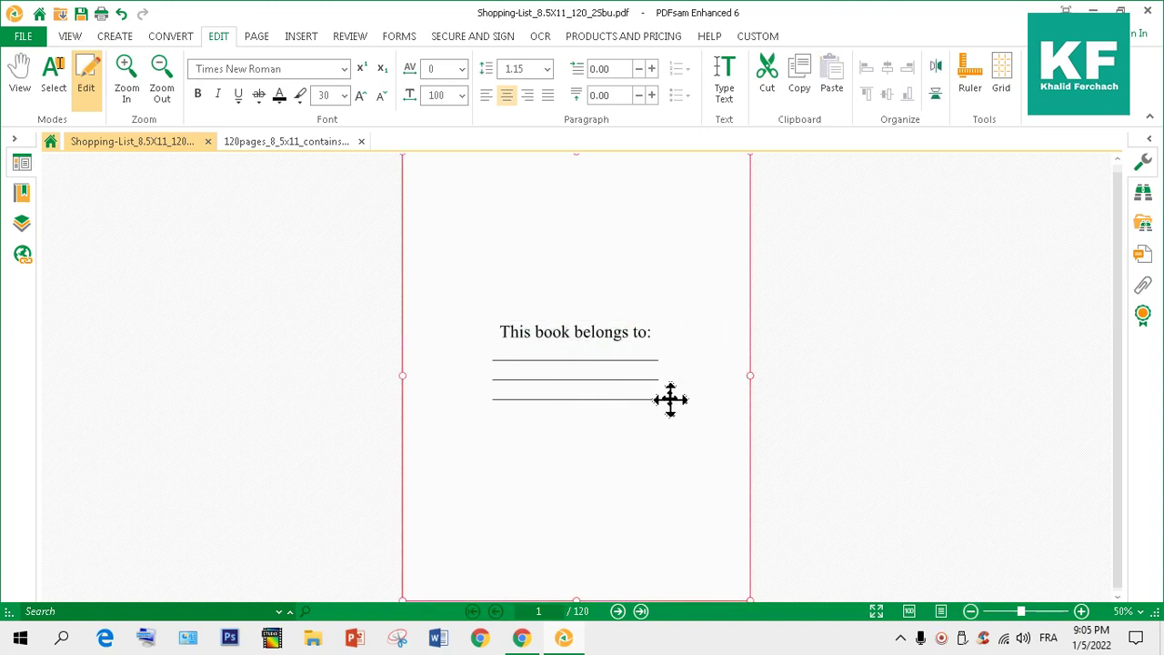
pyautogui.scroll(-2, 670, 399)
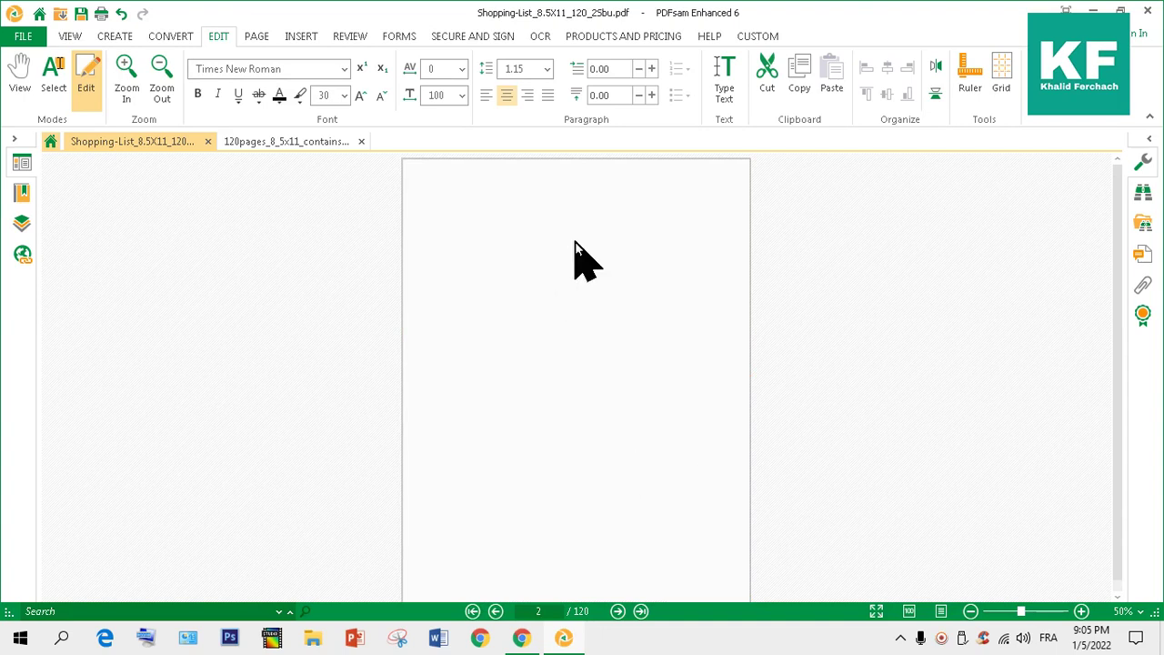
# Step: Add a one-line text box with the owner's name plus 'in YB', centred at the bottom of page 2
pyautogui.click(725, 89)
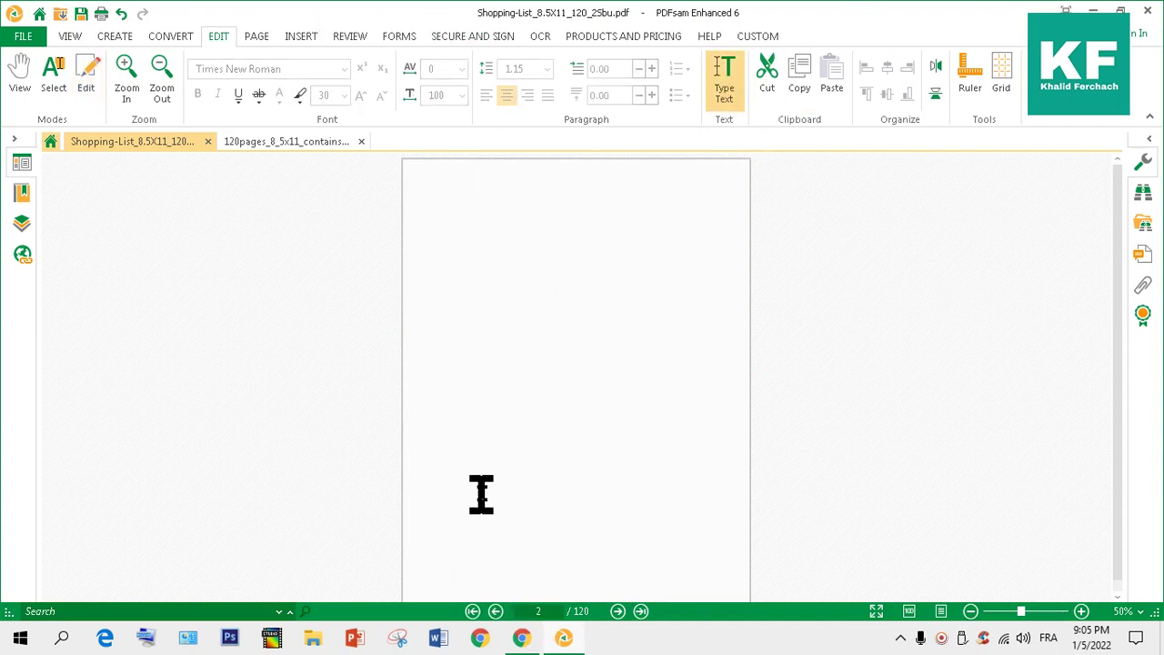
pyautogui.click(522, 464)
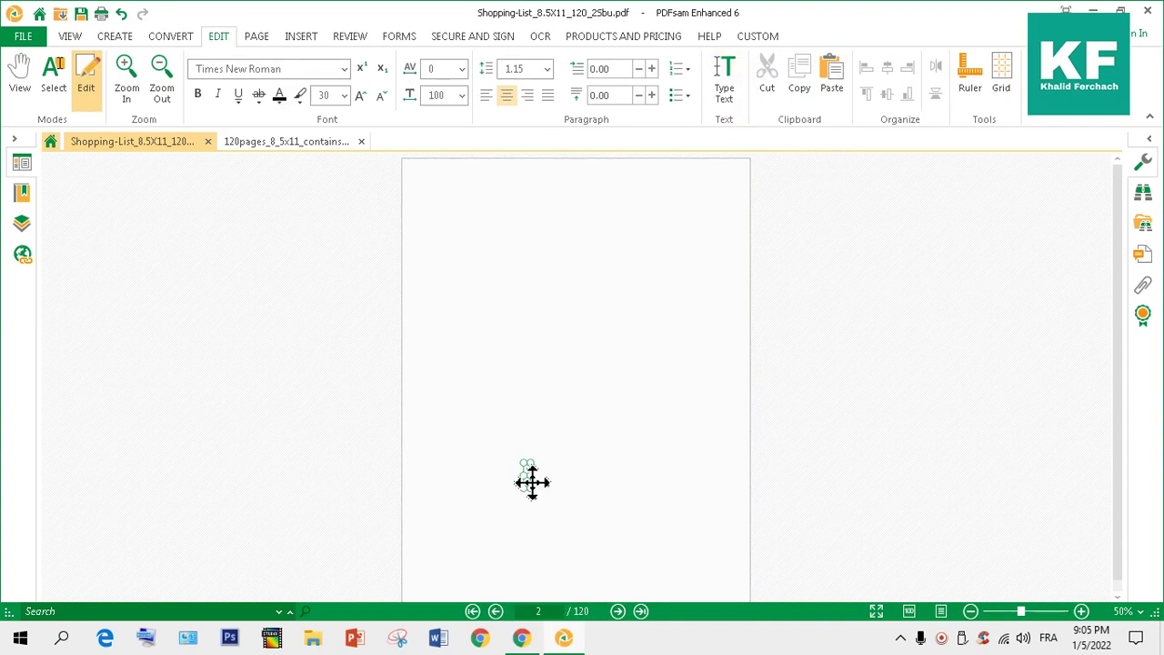
pyautogui.moveTo(531, 485); pyautogui.dragTo(641, 503)
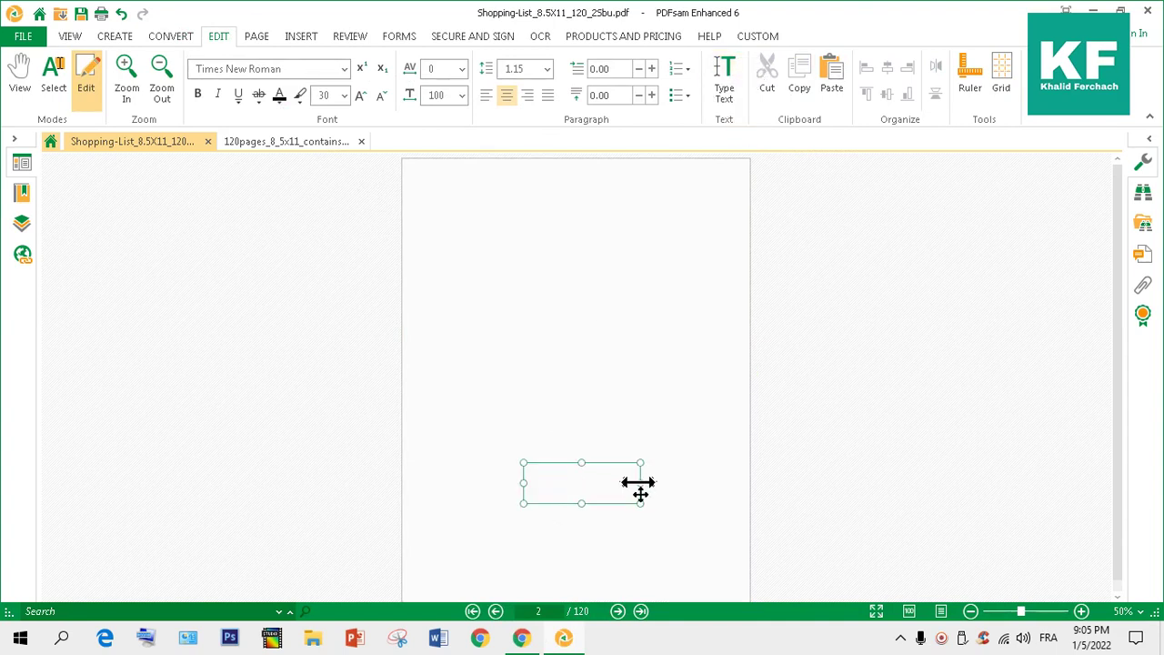
pyautogui.click(567, 497)
pyautogui.write('khalid')
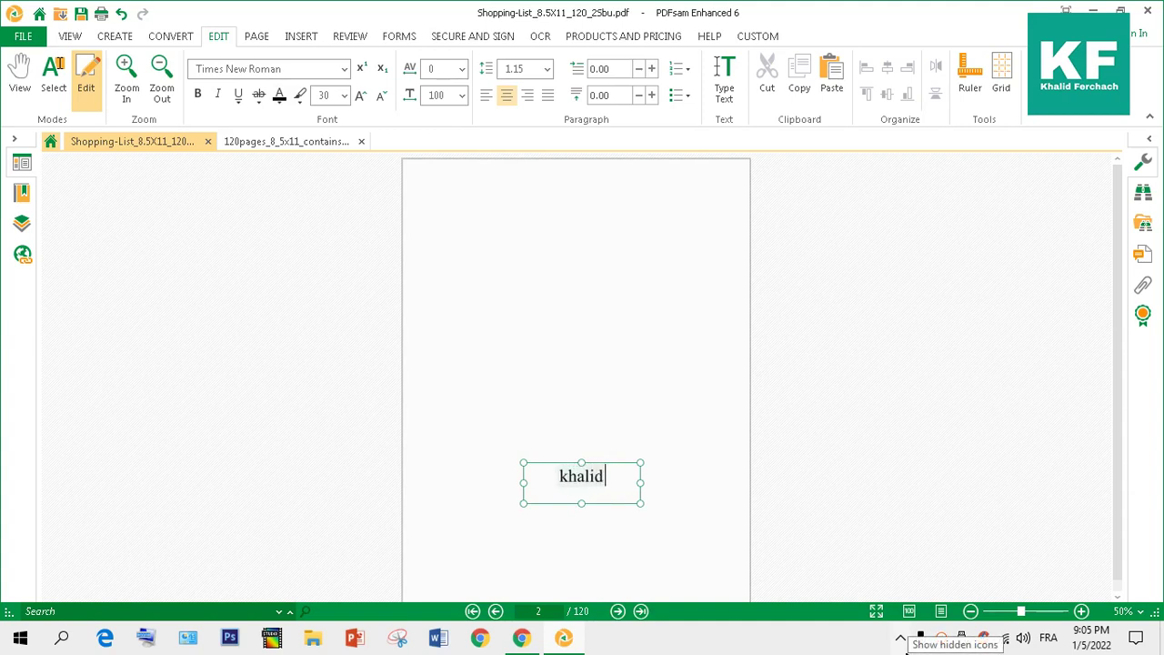
pyautogui.write('Fer in YB')
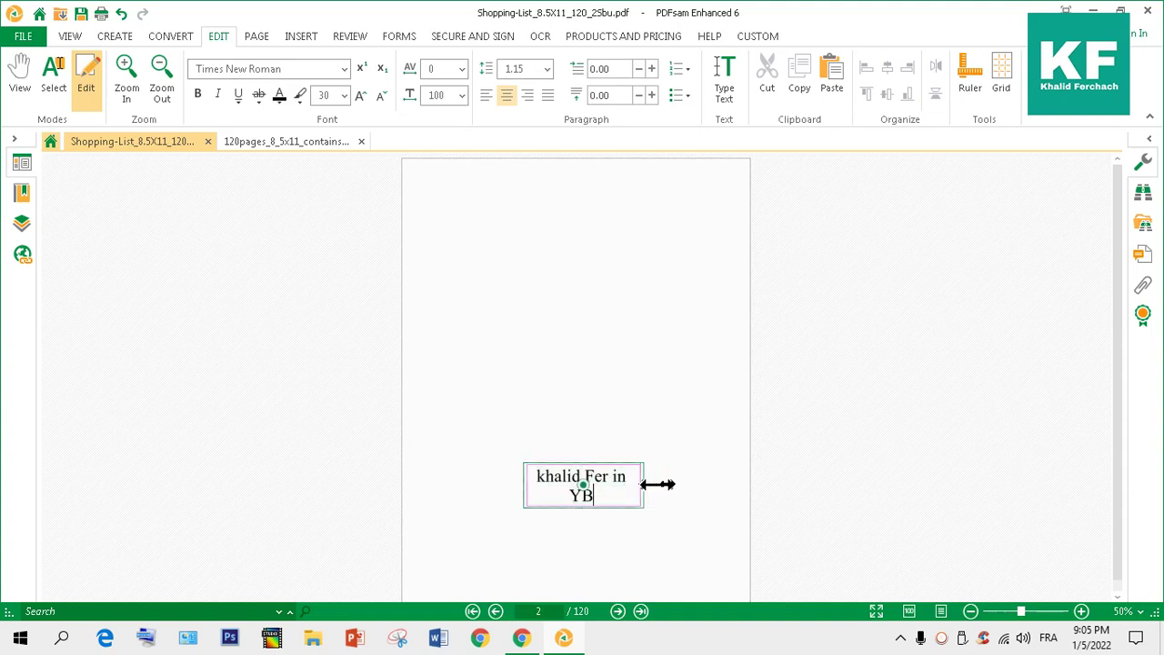
pyautogui.moveTo(641, 484); pyautogui.dragTo(741, 484)
pyautogui.moveTo(665, 464)
pyautogui.mouseDown()
pyautogui.moveTo(610, 477)
pyautogui.moveTo(612, 511)
pyautogui.mouseUp()
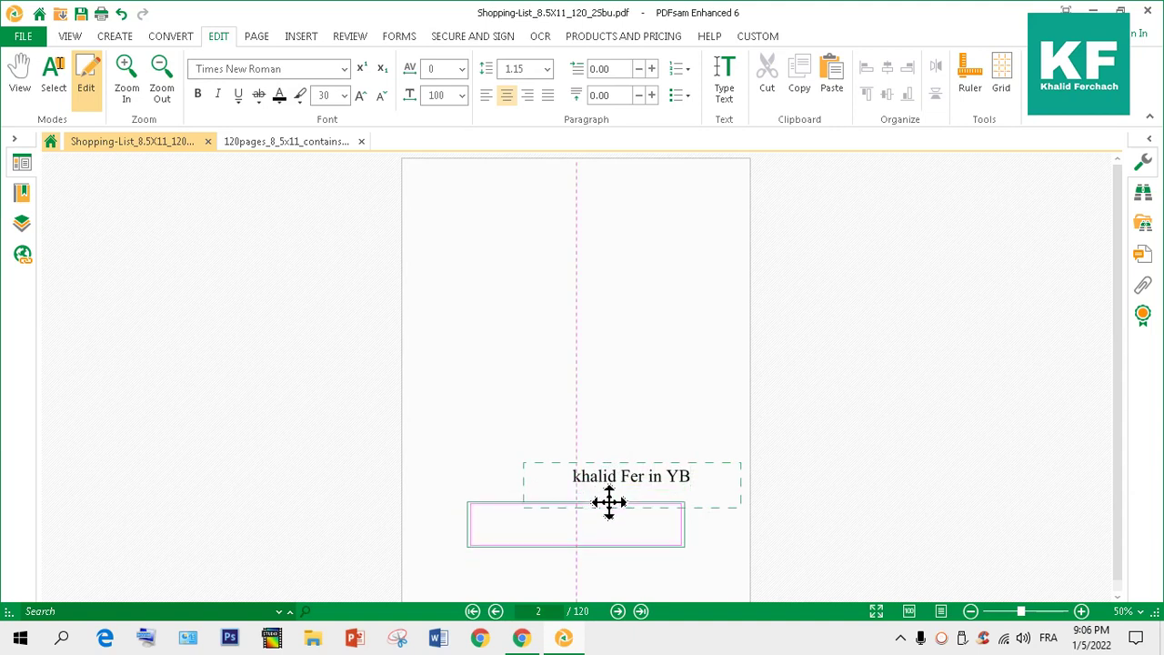
pyautogui.moveTo(612, 511); pyautogui.dragTo(613, 510)
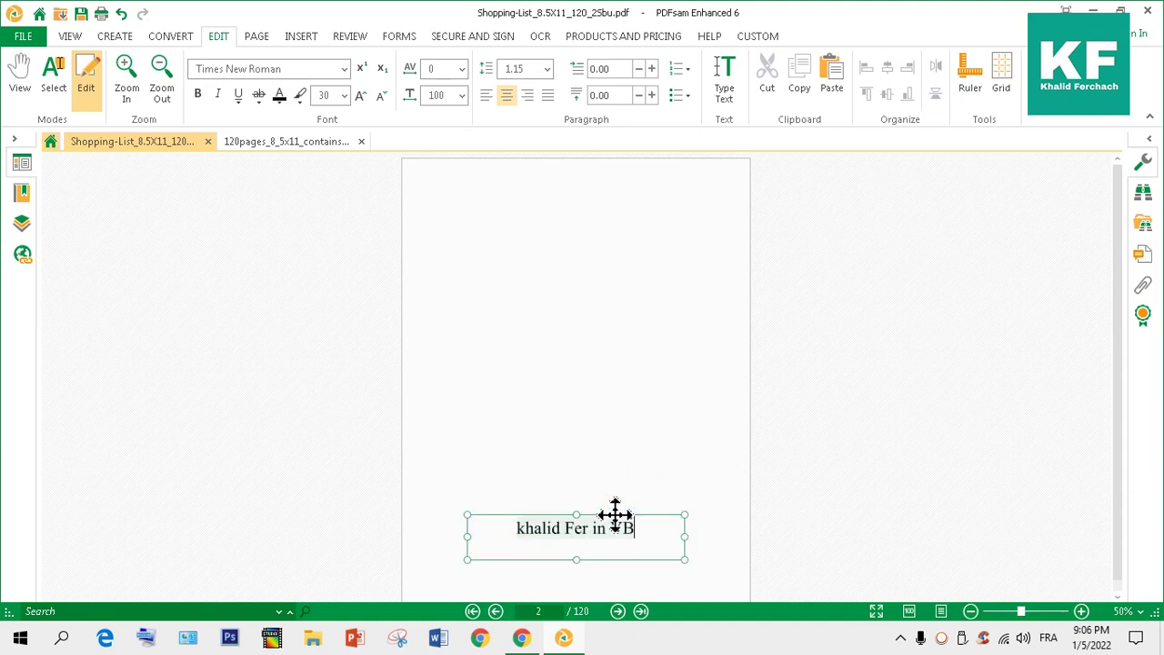
# Step: Zoom out to 33%, scroll through pages 1–7 to check the edits, then return to page 1
pyautogui.click(537, 440)
pyautogui.scroll(-1, 537, 440)
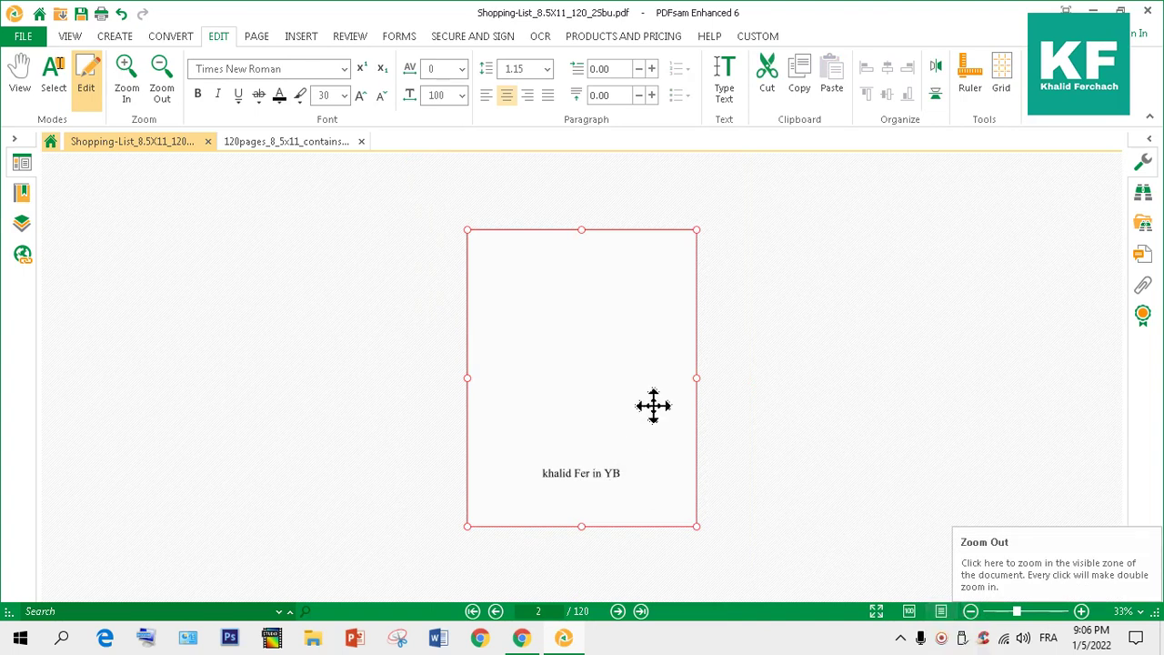
pyautogui.scroll(2, 650, 436)
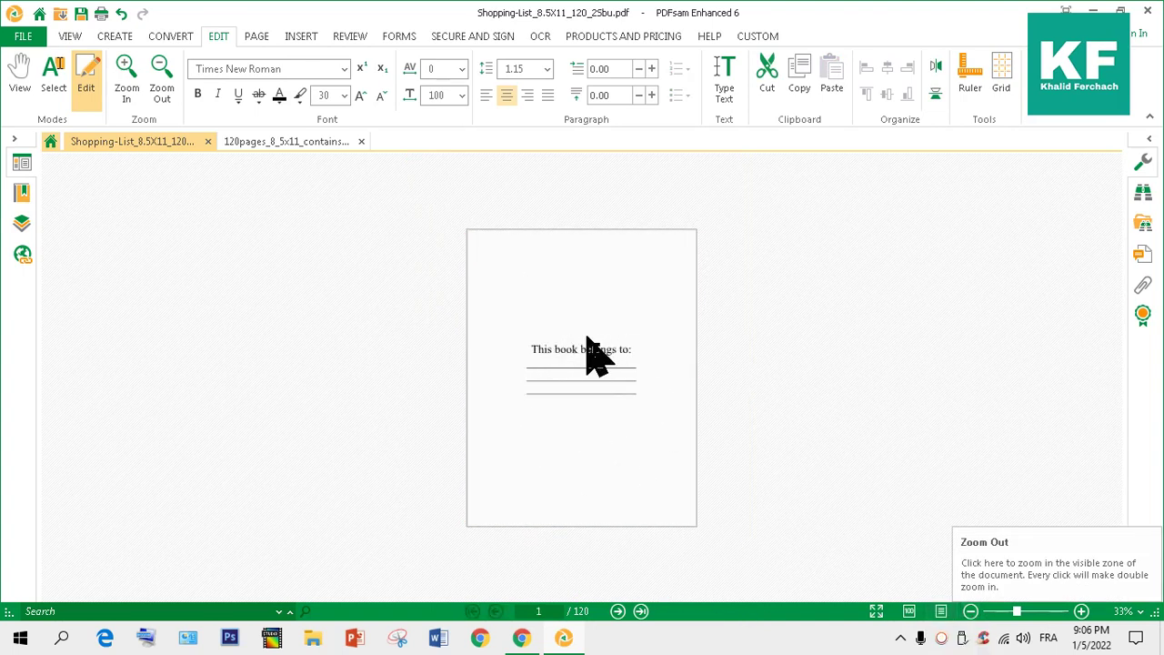
pyautogui.scroll(-2, 600, 428)
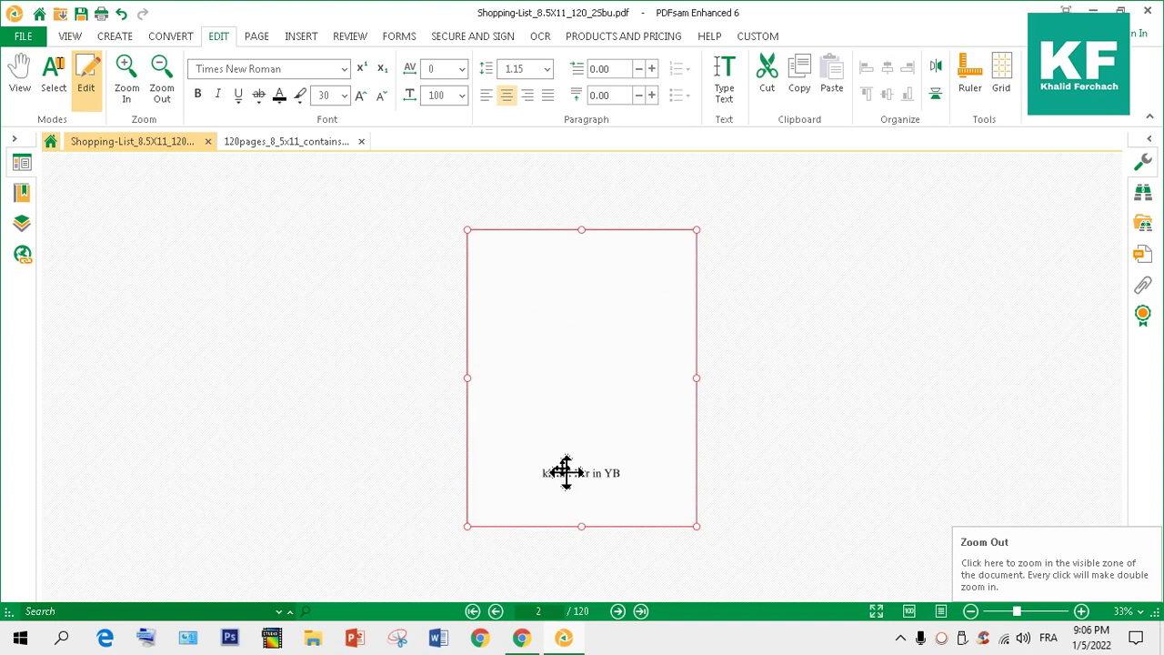
pyautogui.scroll(-2, 462, 412)
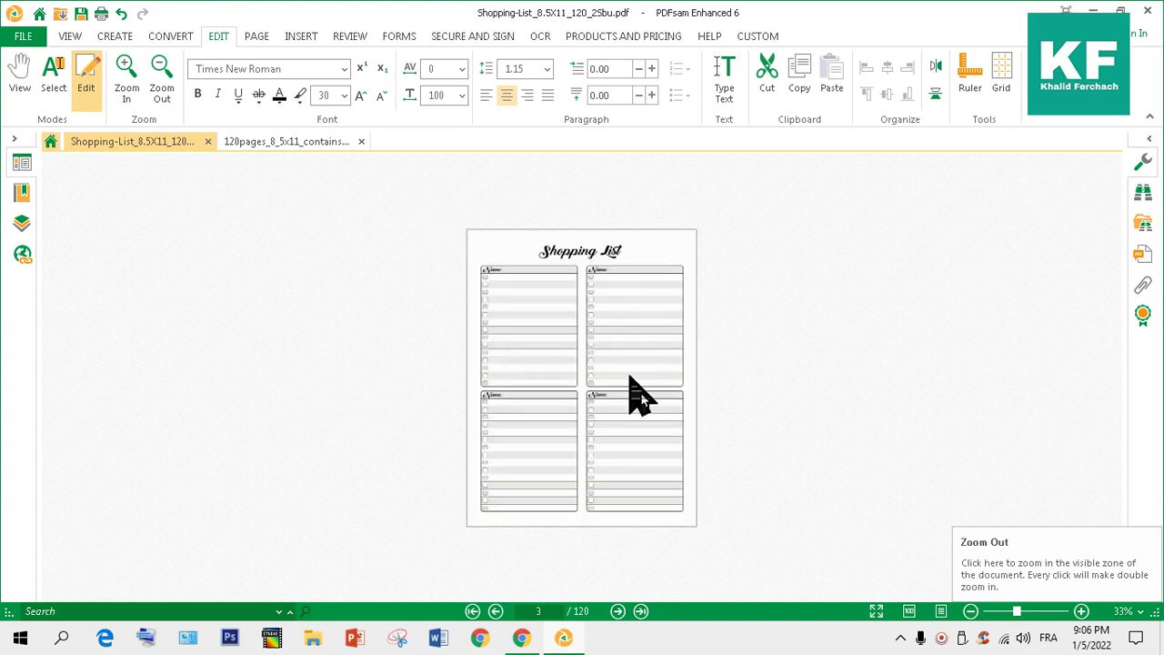
pyautogui.scroll(-2, 644, 446)
pyautogui.scroll(2, 643, 433)
pyautogui.scroll(2, 643, 434)
pyautogui.scroll(2, 646, 439)
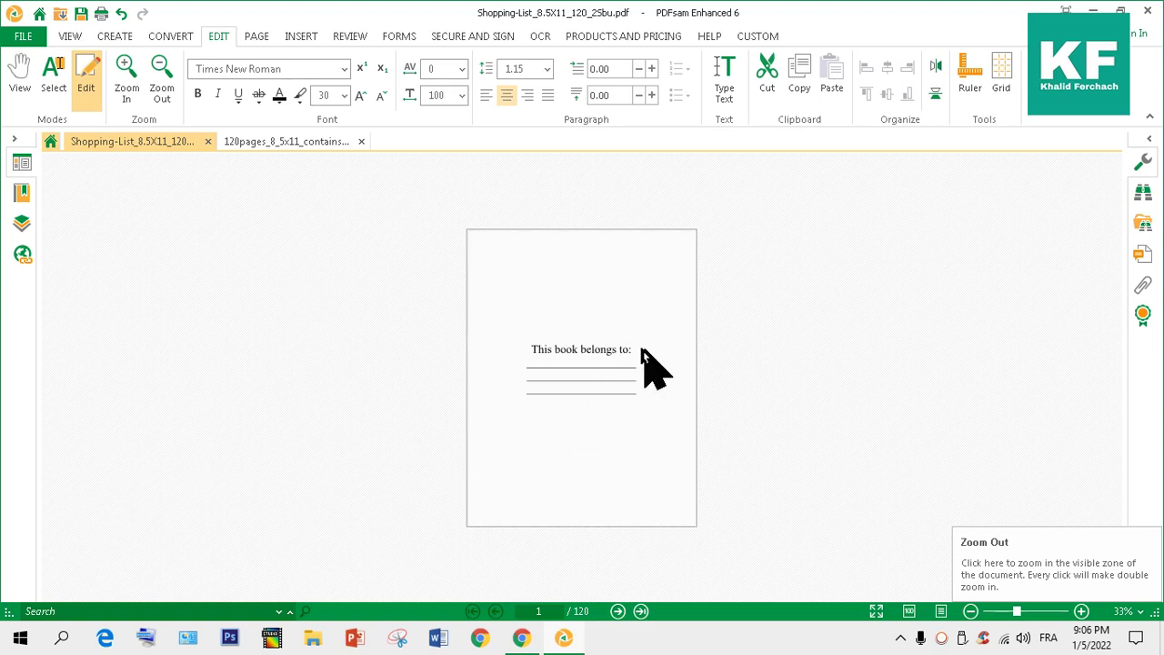
pyautogui.scroll(-3, 632, 467)
pyautogui.scroll(-3, 663, 438)
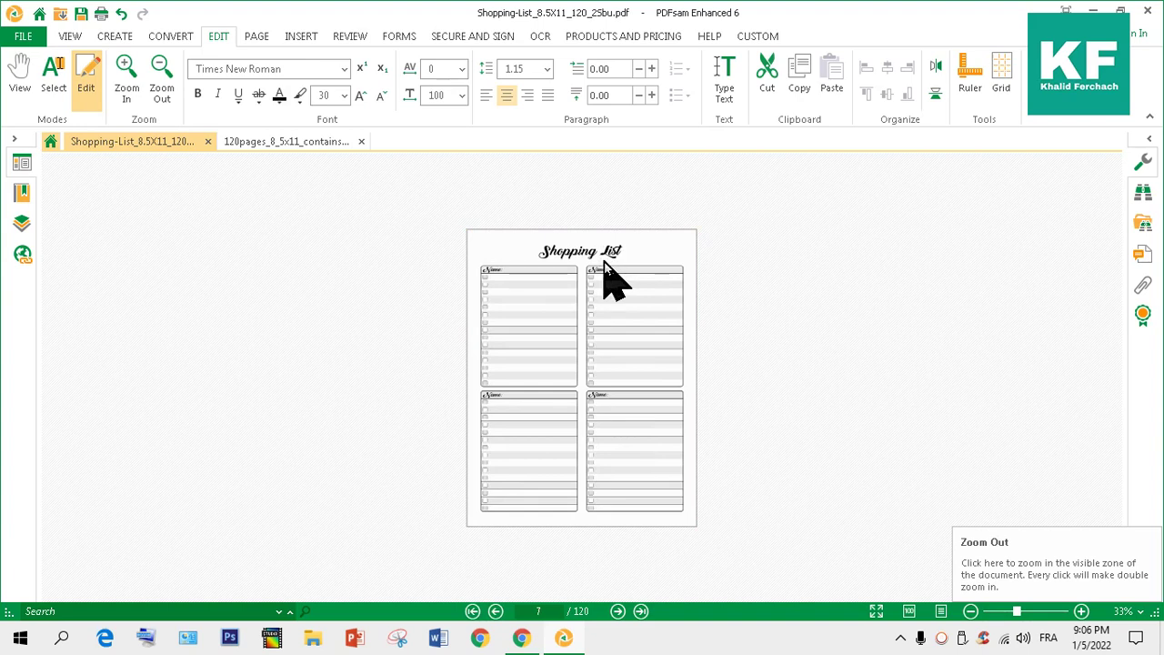
pyautogui.scroll(3, 692, 381)
pyautogui.scroll(3, 647, 346)
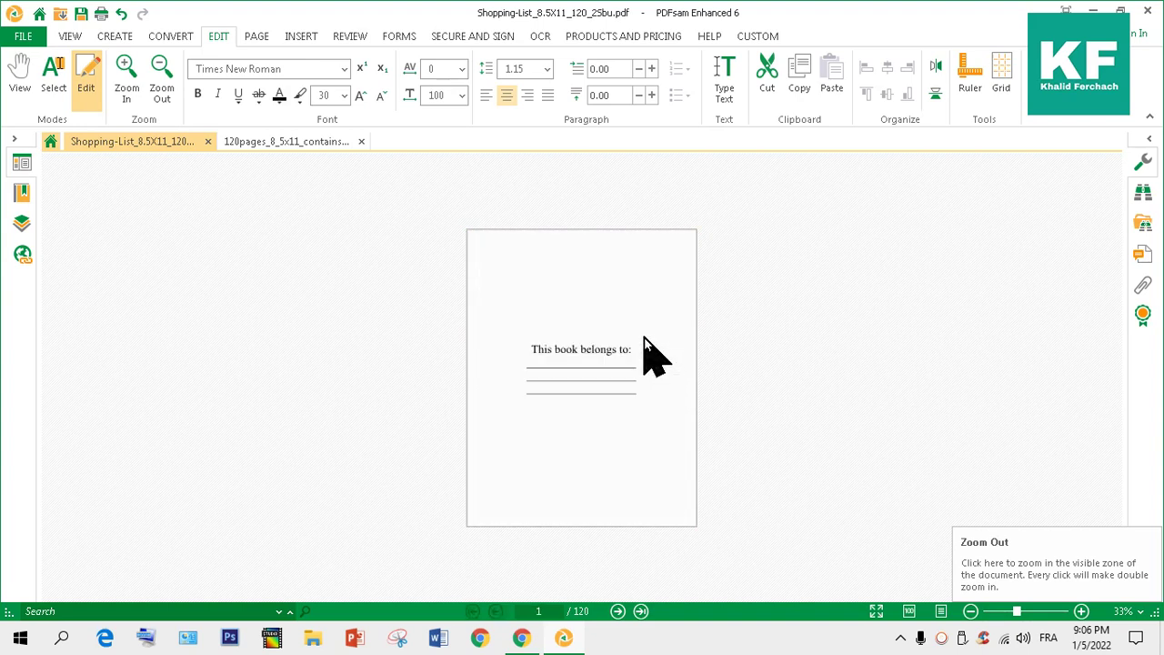
pyautogui.scroll(-1, 674, 478)
pyautogui.scroll(1, 673, 480)
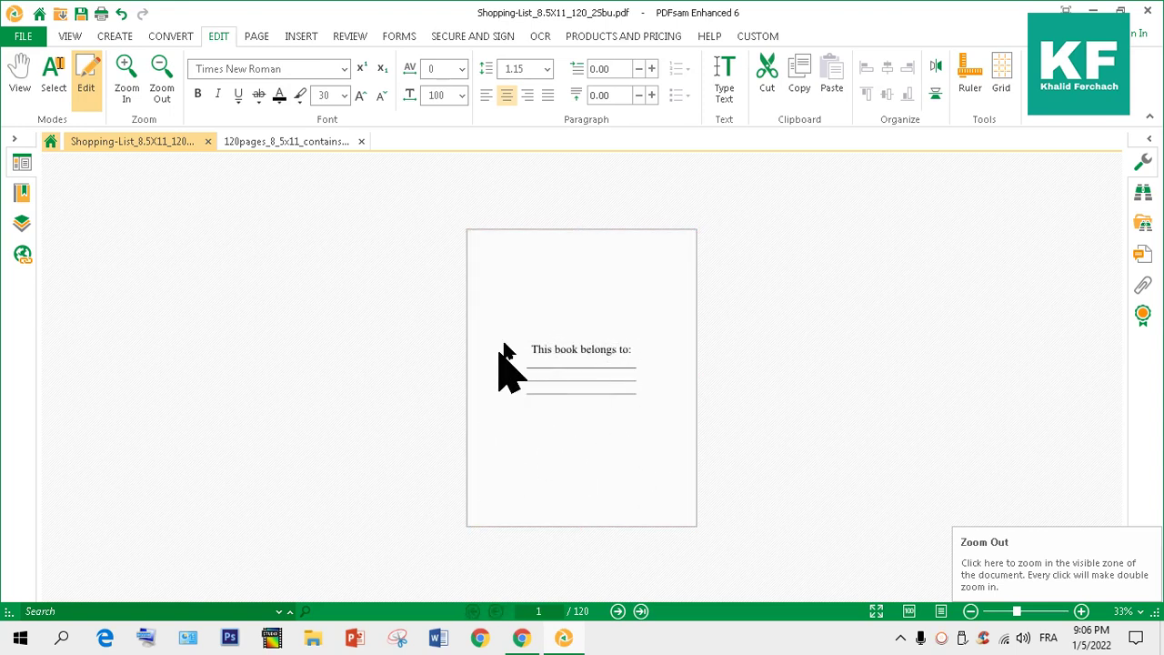